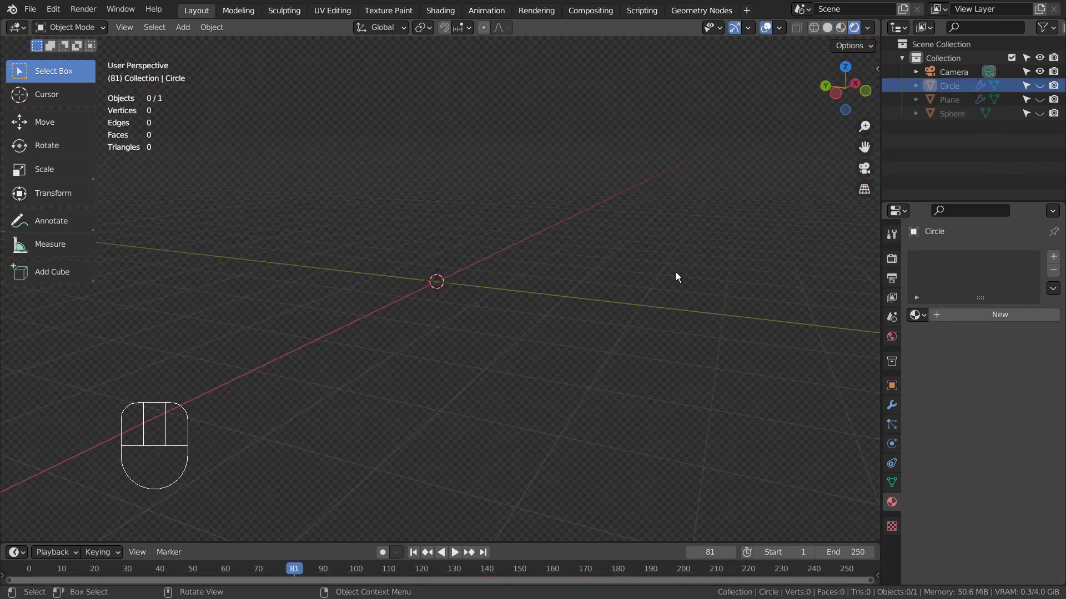
Step: Add a circle mesh at the scene origin
{"action": "middle_click_drag", "start_coordinate": [675, 273], "coordinate": [559, 296]}
{"action": "key", "text": "shift+a"}
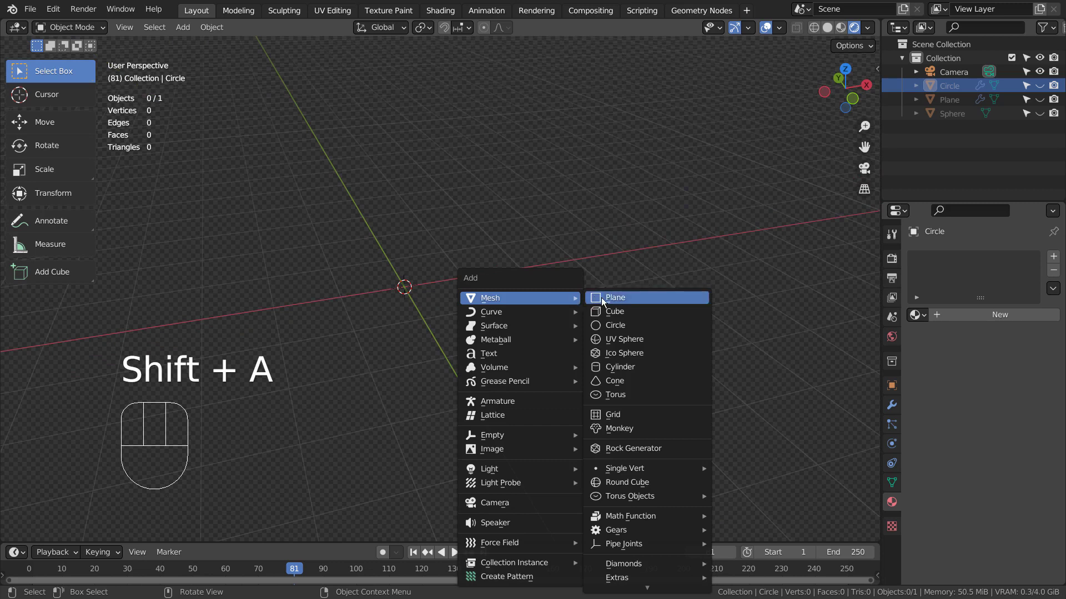
{"action": "mouse_move", "coordinate": [520, 298]}
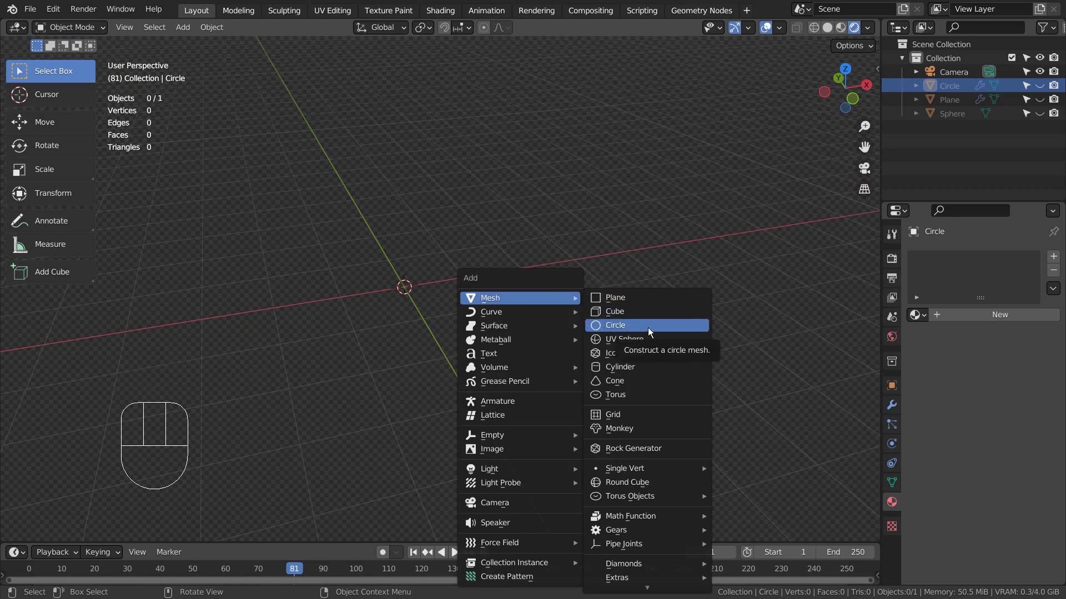
{"action": "left_click", "coordinate": [653, 326]}
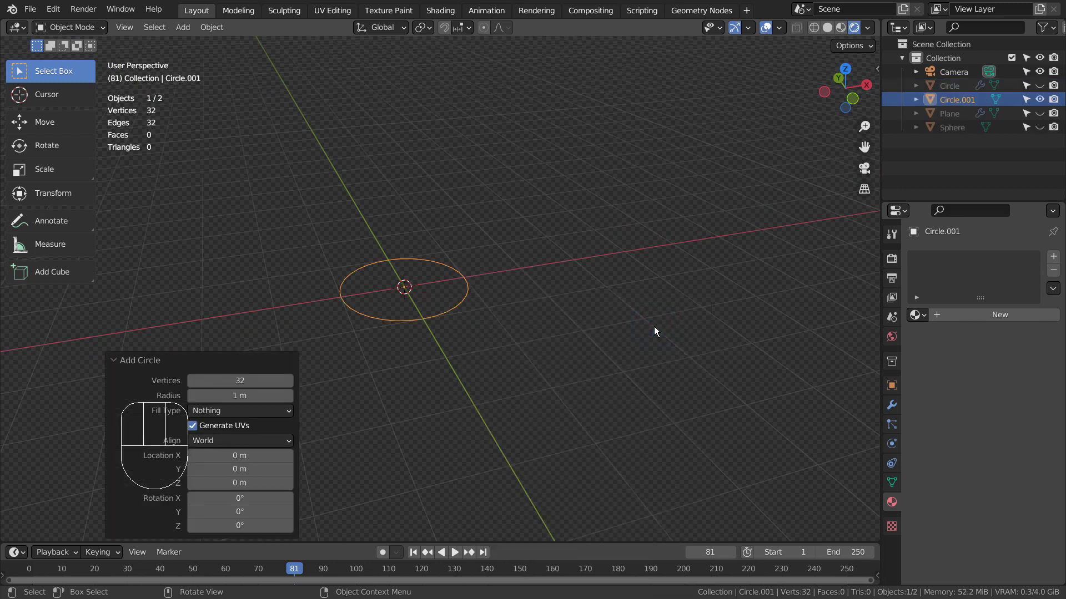
Step: Rotate the circle 90° about X to stand upright, then enter Edit Mode
{"action": "key", "text": "r"}
{"action": "key", "text": "x"}
{"action": "key", "text": "9"}
{"action": "key", "text": "0"}
{"action": "key", "text": "Return"}
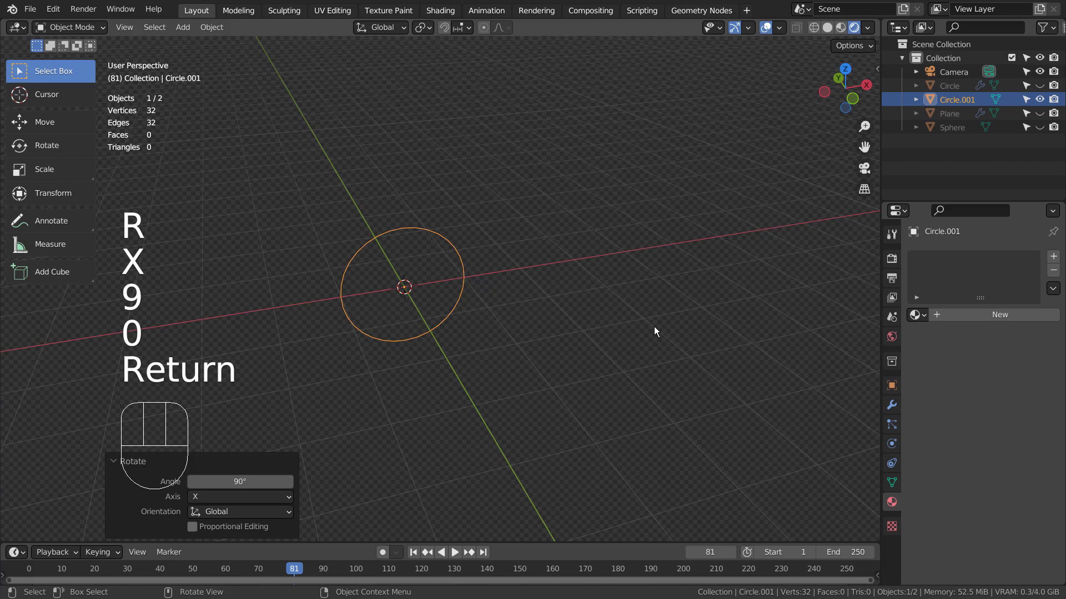
{"action": "scroll", "coordinate": [467, 371], "scroll_direction": "up", "scroll_amount": 2}
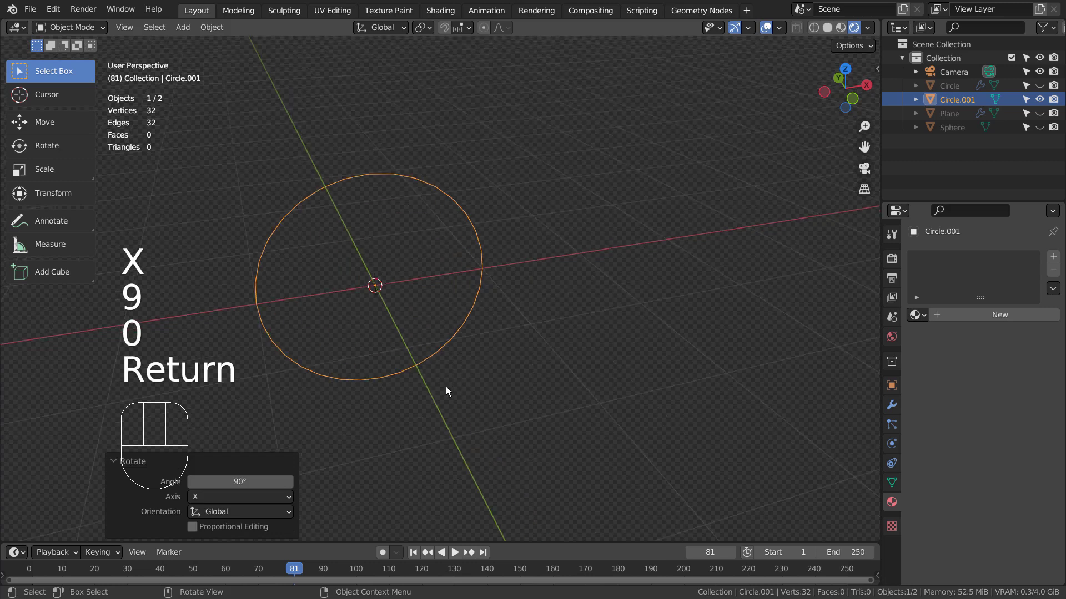
{"action": "key", "text": "Tab"}
Step: Delete the circle's bottom vertex in Front view to open the loop
{"action": "mouse_move", "coordinate": [424, 401]}
{"action": "middle_mouse_down", "text": "shift"}
{"action": "mouse_move", "coordinate": [500, 350]}
{"action": "mouse_move", "coordinate": [497, 376]}
{"action": "middle_mouse_up", "text": "shift"}
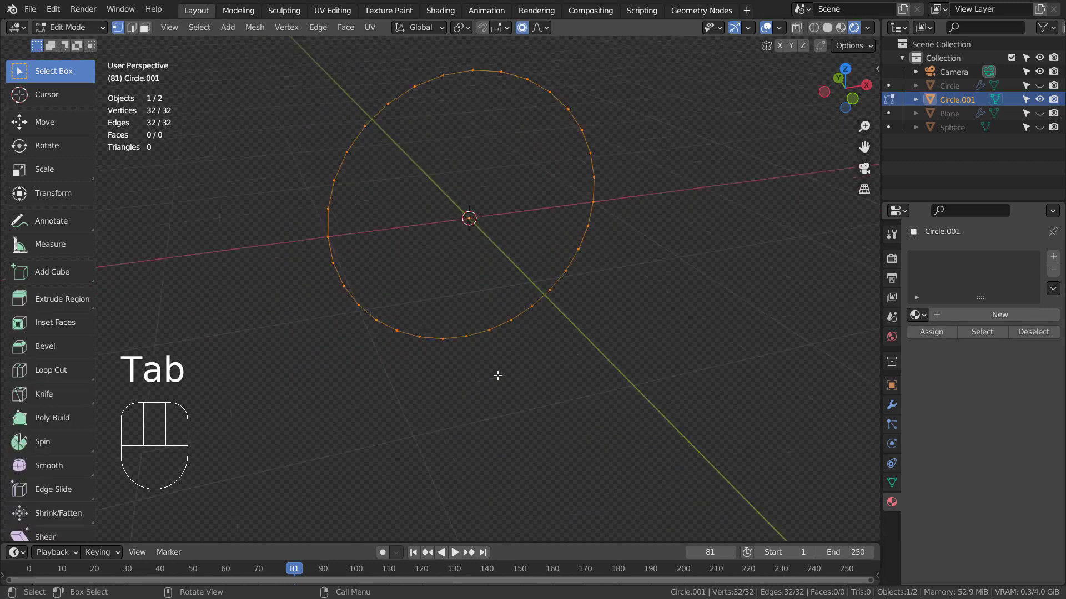
{"action": "scroll", "coordinate": [493, 377], "scroll_direction": "up", "scroll_amount": 2}
{"action": "key", "text": "KP_3"}
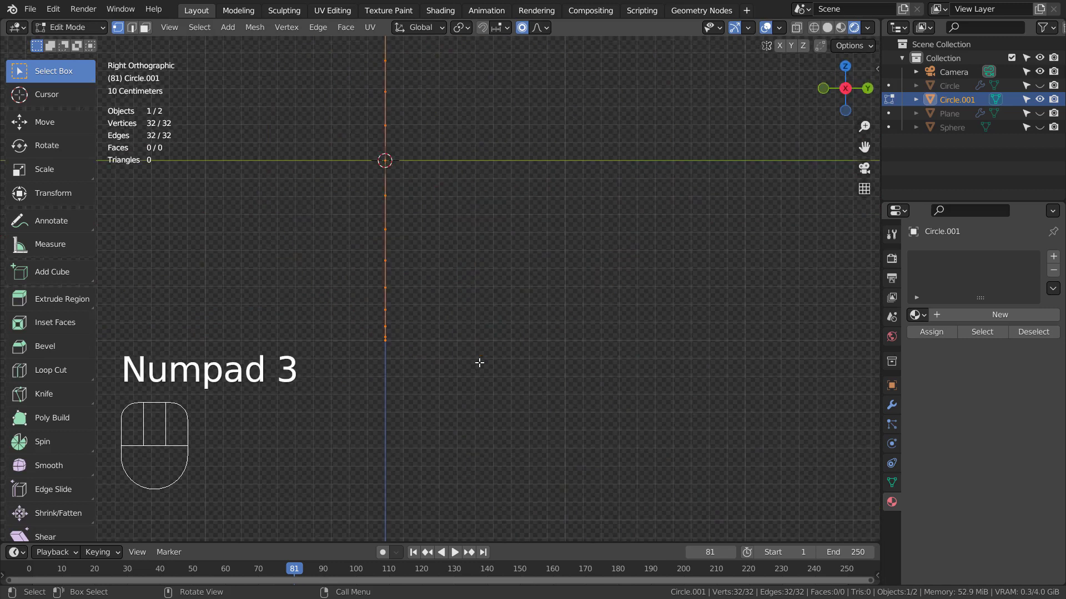
{"action": "key", "text": "KP_1"}
{"action": "left_click", "coordinate": [460, 339]}
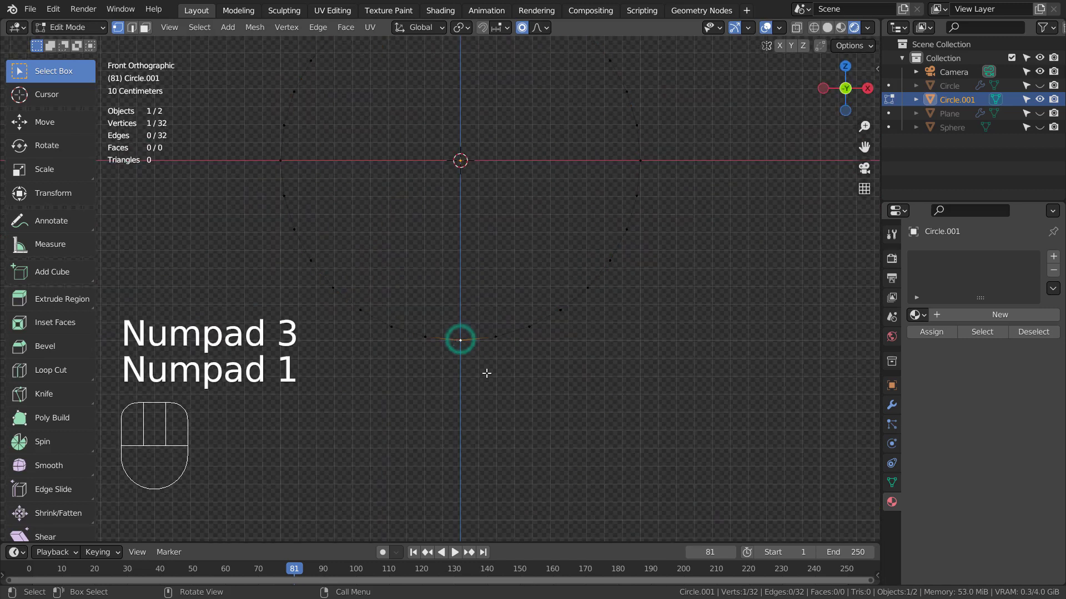
{"action": "key", "text": "x"}
{"action": "left_click", "coordinate": [487, 373]}
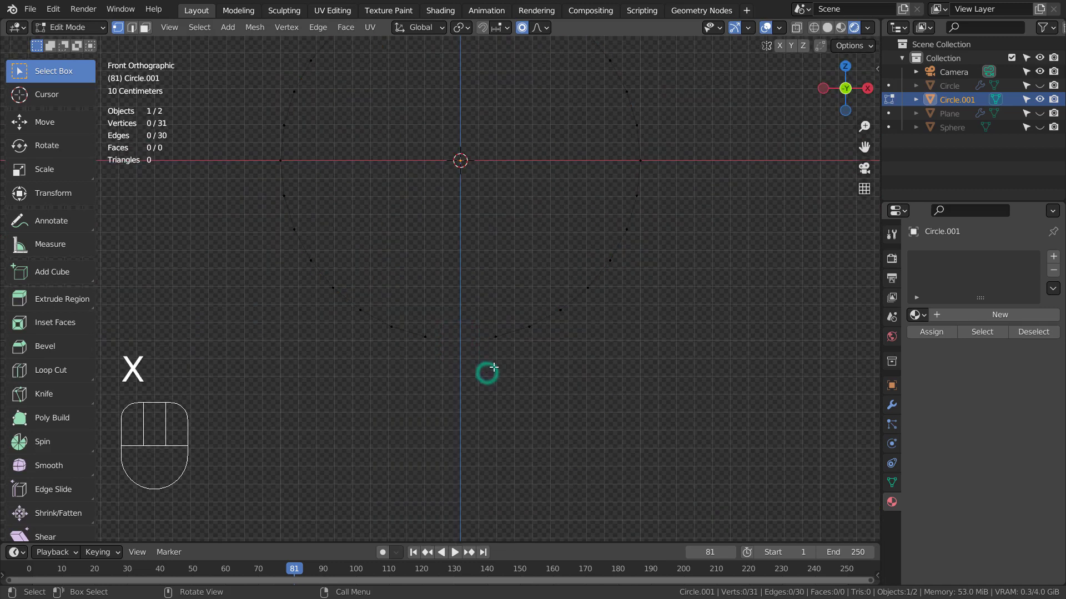
Step: In Top view with solid shading, shift the first loose end along Y
{"action": "mouse_move", "coordinate": [501, 352]}
{"action": "middle_mouse_down"}
{"action": "mouse_move", "coordinate": [581, 430]}
{"action": "mouse_move", "coordinate": [571, 416]}
{"action": "middle_mouse_up"}
{"action": "key", "text": "Tab"}
{"action": "key", "text": "Tab"}
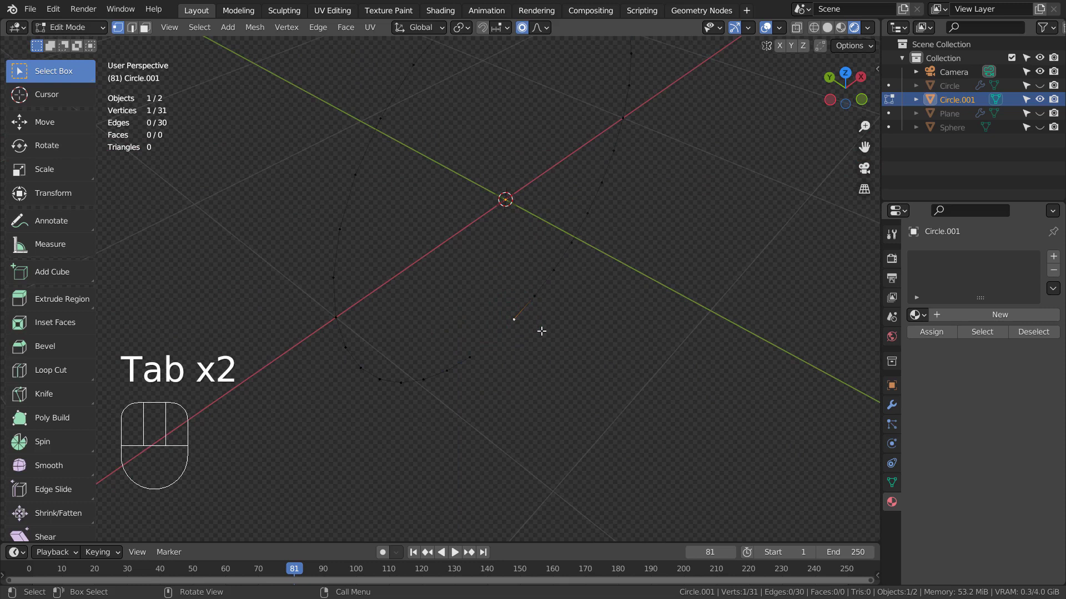
{"action": "key", "text": "KP_7"}
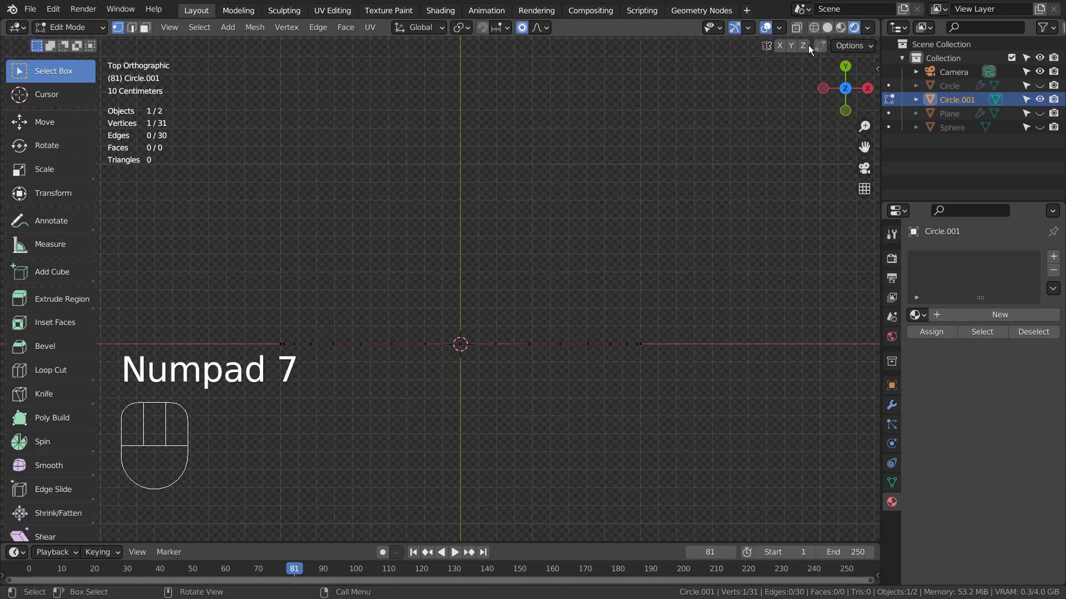
{"action": "left_click", "coordinate": [830, 28]}
{"action": "key", "text": "g"}
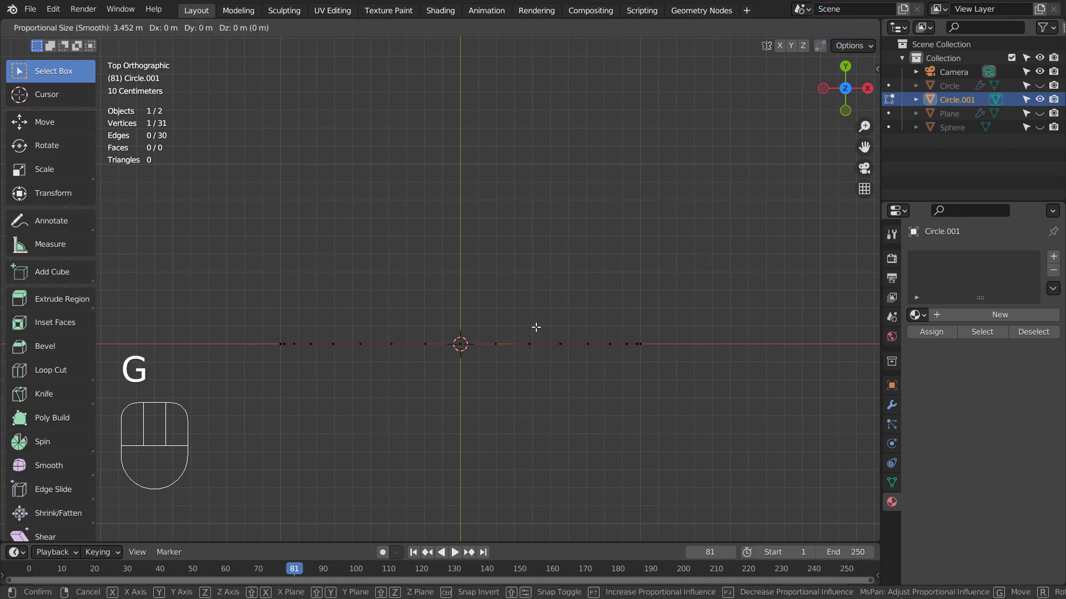
{"action": "key", "text": "y"}
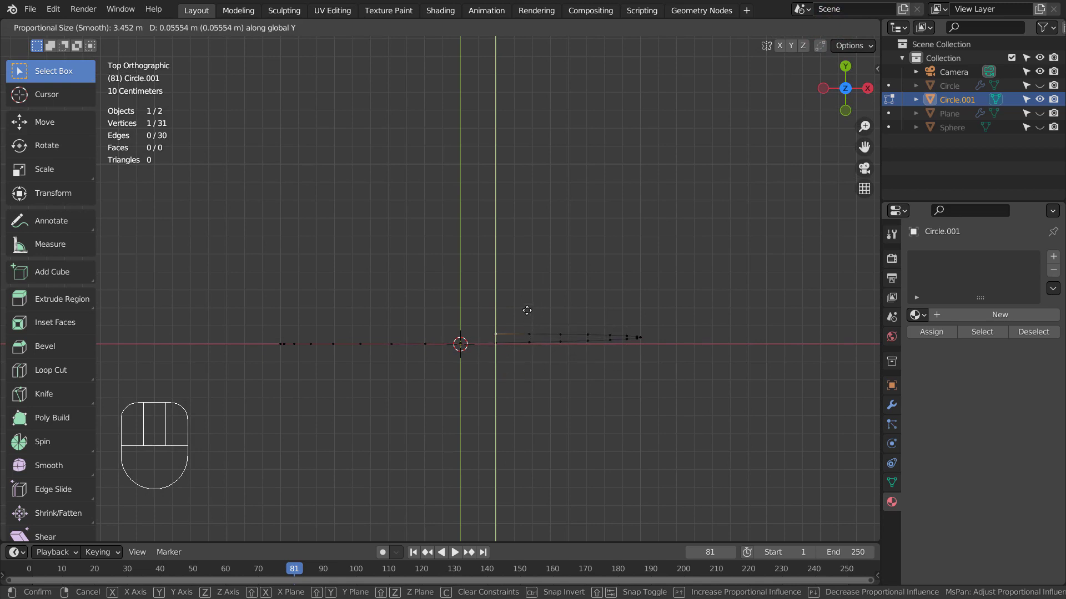
{"action": "left_click", "coordinate": [528, 308]}
Step: Shift the other loose end the opposite way along Y and select all vertices
{"action": "middle_click_drag", "start_coordinate": [554, 418], "coordinate": [547, 339]}
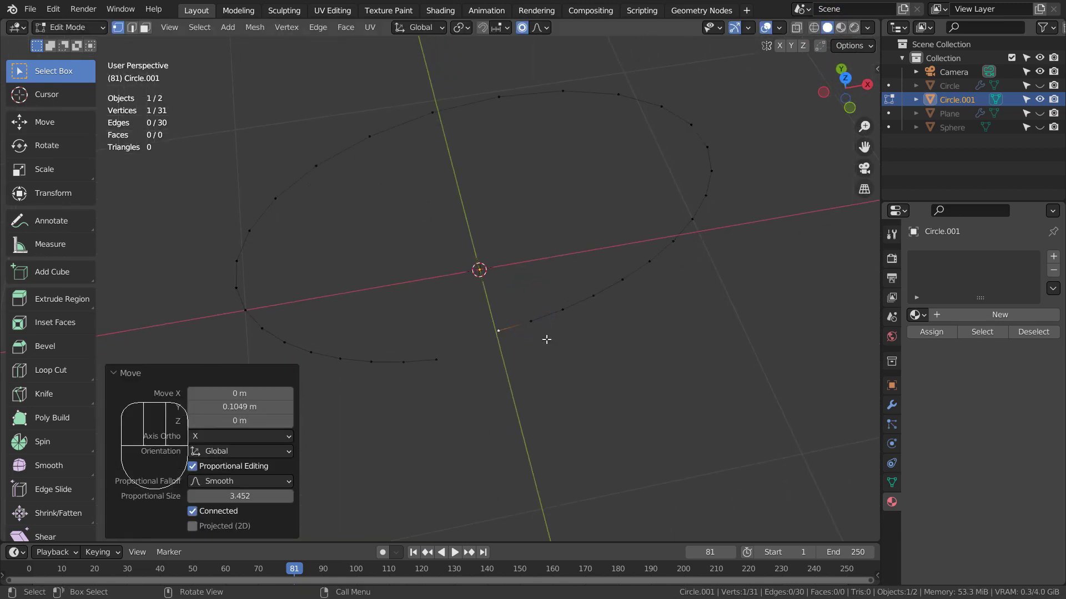
{"action": "left_click", "coordinate": [438, 358]}
{"action": "key", "text": "KP_7"}
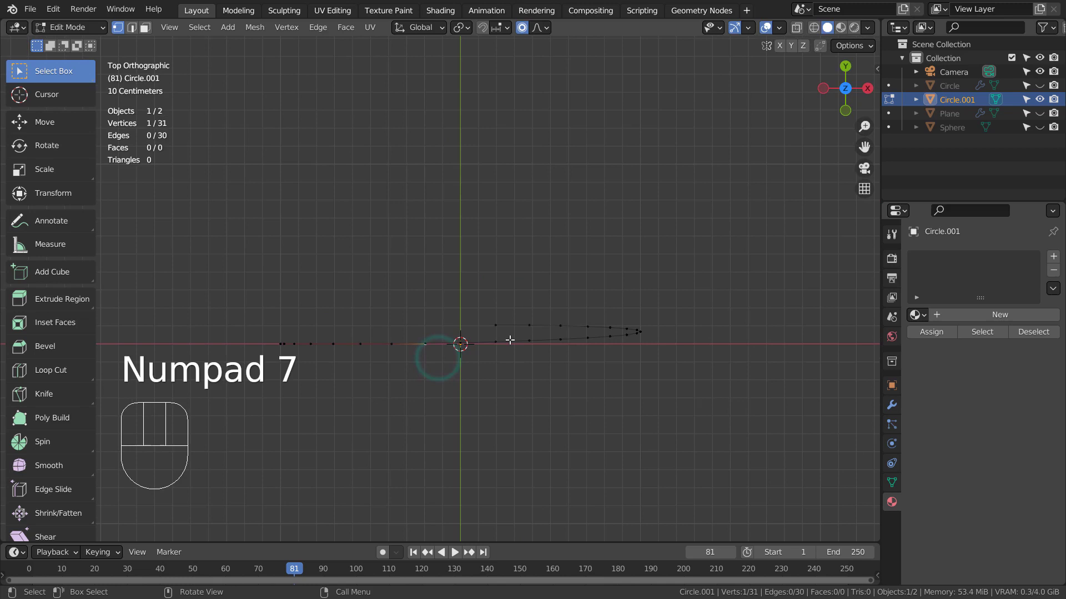
{"action": "key", "text": "g"}
{"action": "key", "text": "y"}
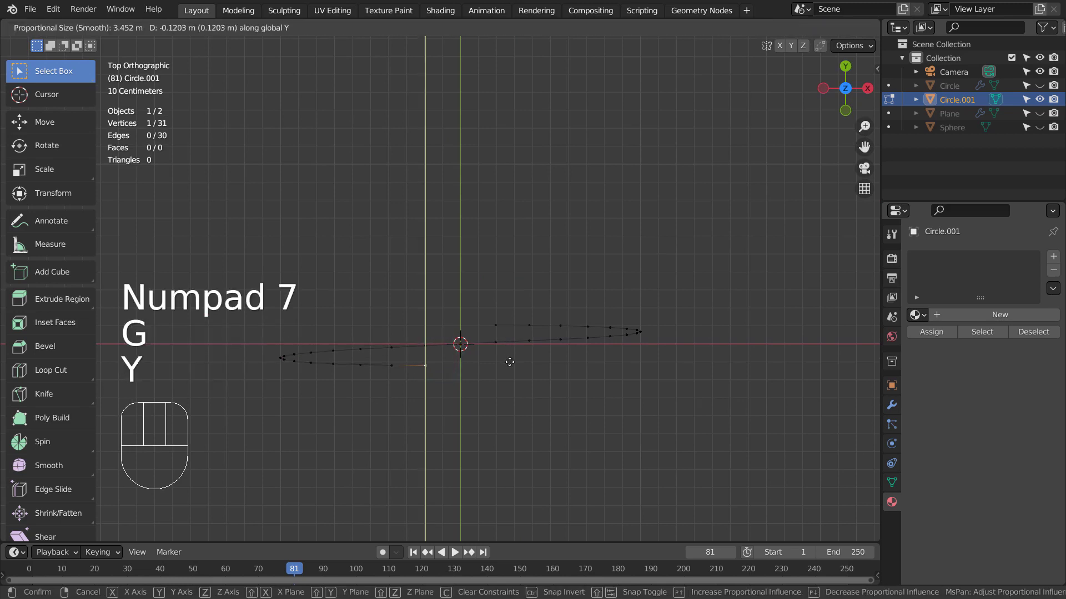
{"action": "left_click", "coordinate": [508, 358]}
{"action": "mouse_move", "coordinate": [495, 439]}
{"action": "middle_mouse_down"}
{"action": "mouse_move", "coordinate": [544, 400]}
{"action": "mouse_move", "coordinate": [827, 281]}
{"action": "middle_mouse_up"}
{"action": "key", "text": "a"}
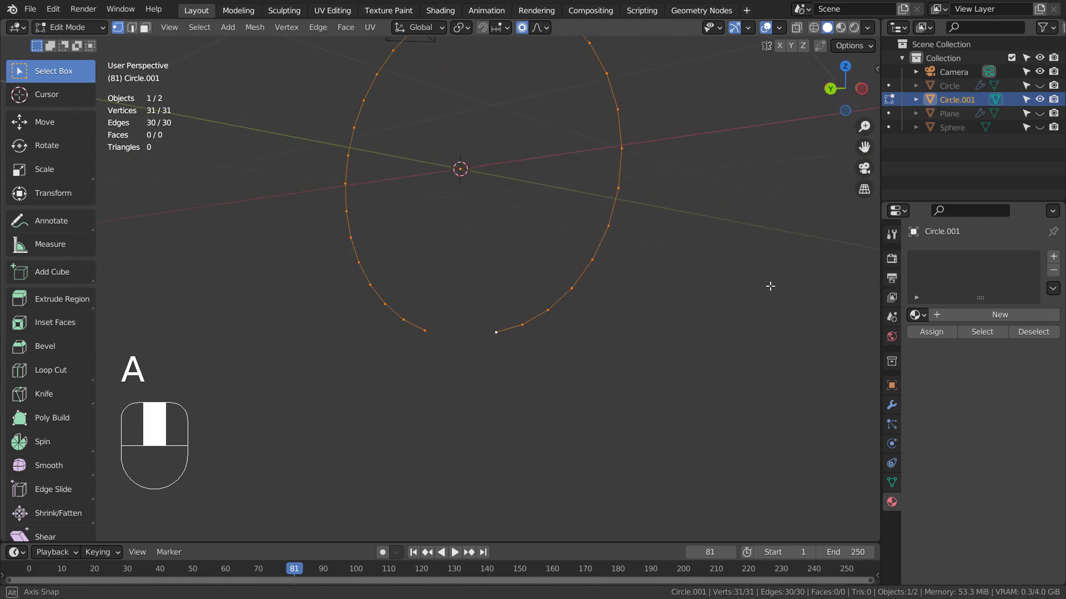
{"action": "middle_click_drag", "start_coordinate": [827, 281], "coordinate": [414, 378]}
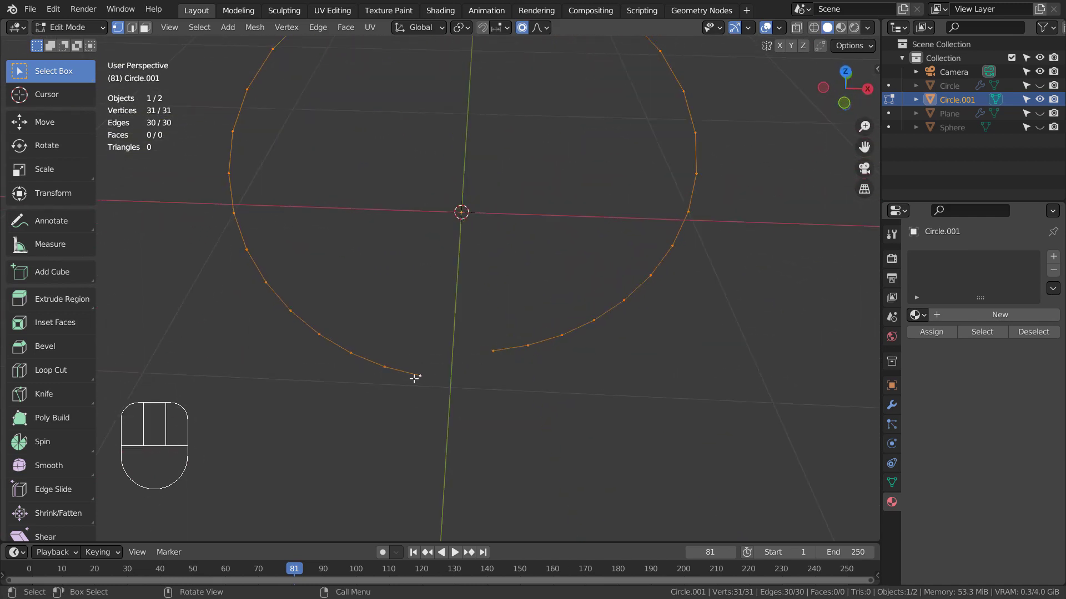
Step: Extrude one loose end into a long straight tail along X
{"action": "left_click", "coordinate": [422, 379]}
{"action": "scroll", "coordinate": [495, 419], "scroll_direction": "down", "scroll_amount": 5}
{"action": "key", "text": "e"}
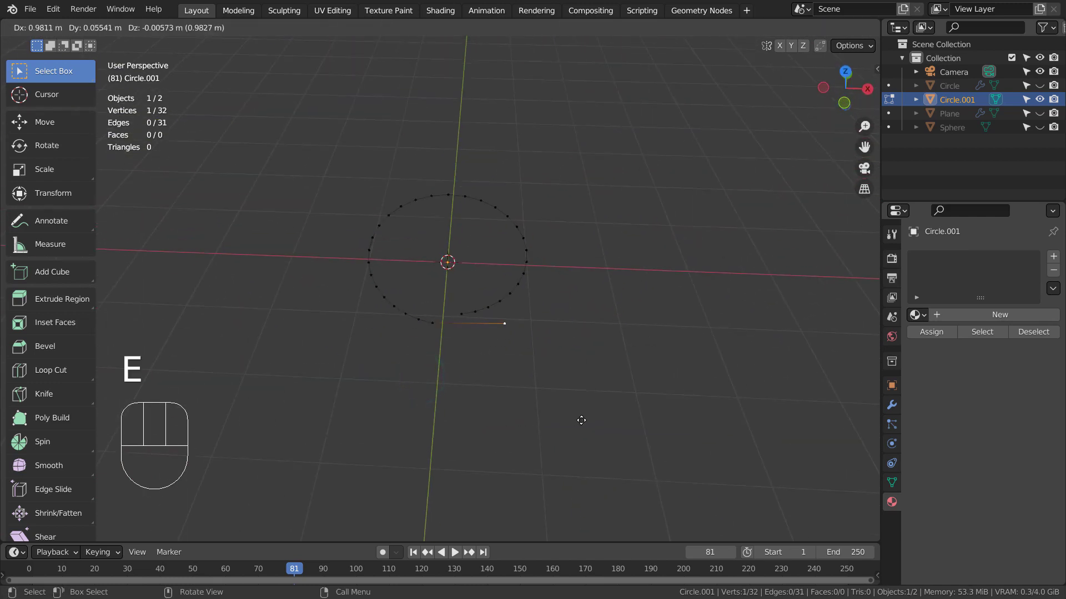
{"action": "key", "text": "x"}
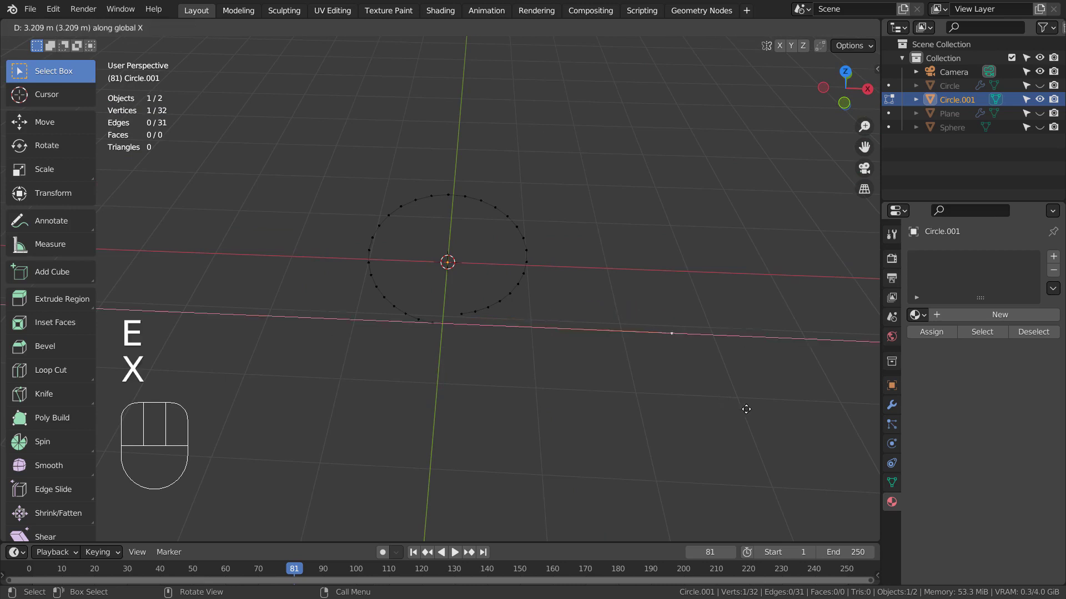
{"action": "left_click", "coordinate": [871, 419]}
Step: Extrude the other end into a tail in the opposite X direction, then return to Object Mode
{"action": "left_click", "coordinate": [460, 315]}
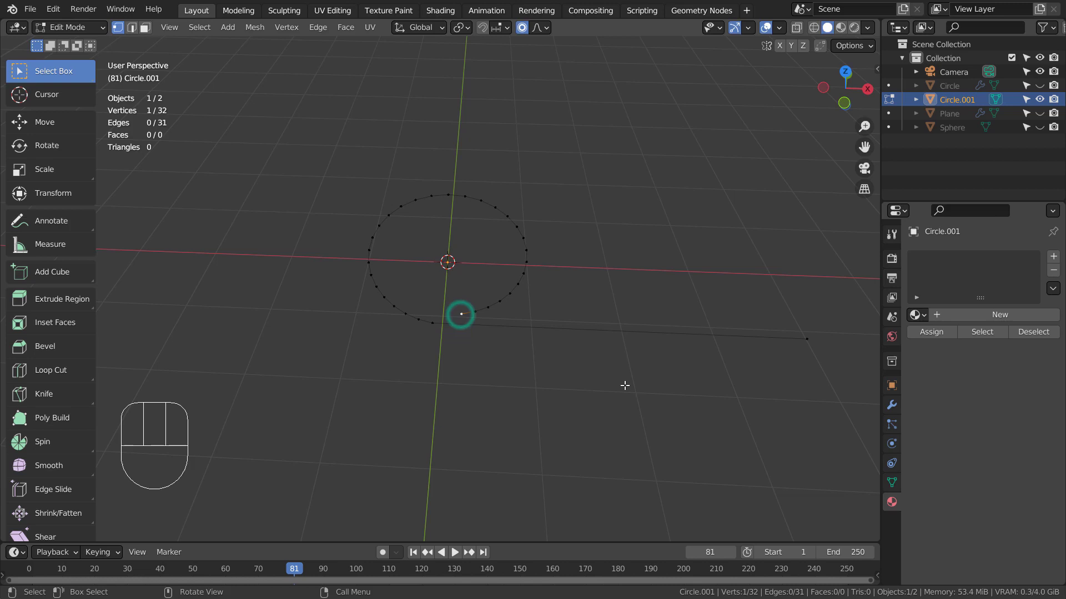
{"action": "key", "text": "g"}
{"action": "right_click", "coordinate": [624, 386]}
{"action": "key", "text": "e"}
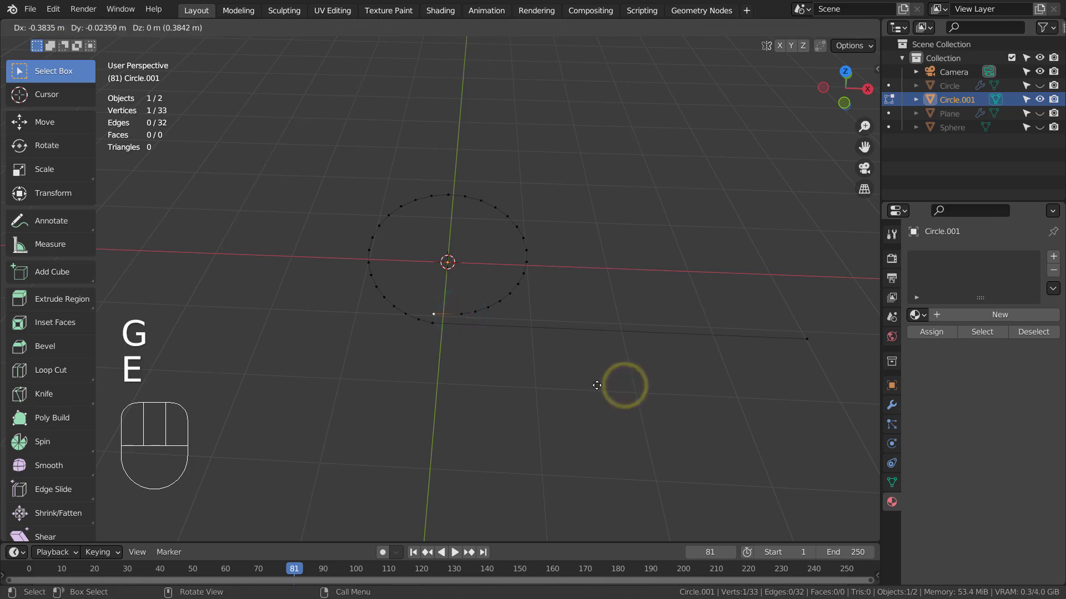
{"action": "key", "text": "x"}
{"action": "left_click", "coordinate": [357, 367]}
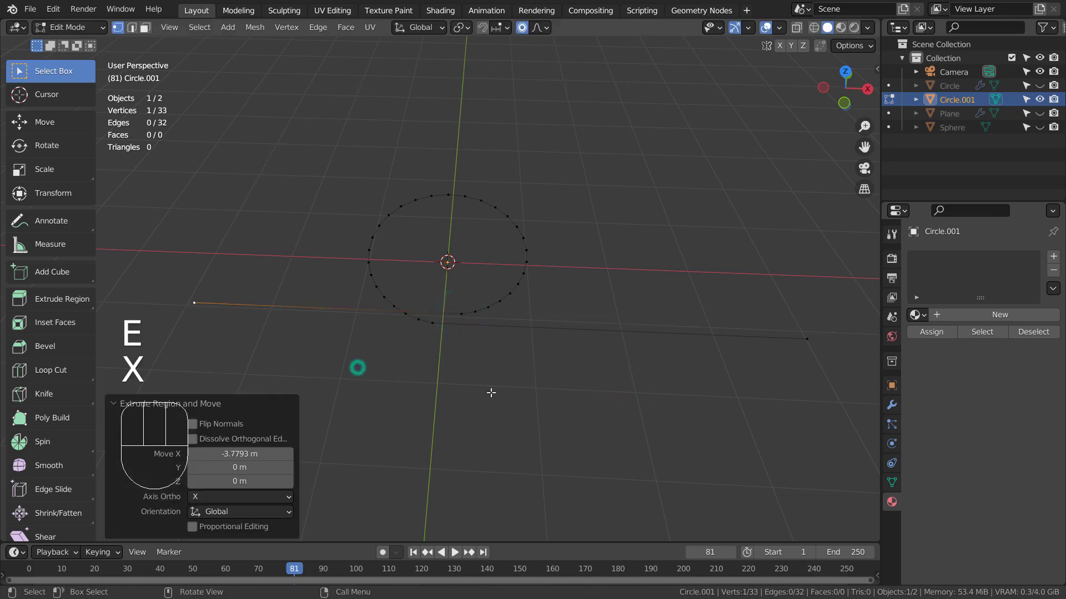
{"action": "key", "text": "a"}
{"action": "mouse_move", "coordinate": [492, 396]}
{"action": "middle_mouse_down"}
{"action": "mouse_move", "coordinate": [464, 400]}
{"action": "mouse_move", "coordinate": [546, 367]}
{"action": "mouse_move", "coordinate": [737, 345]}
{"action": "mouse_move", "coordinate": [500, 417]}
{"action": "mouse_move", "coordinate": [528, 401]}
{"action": "middle_mouse_up"}
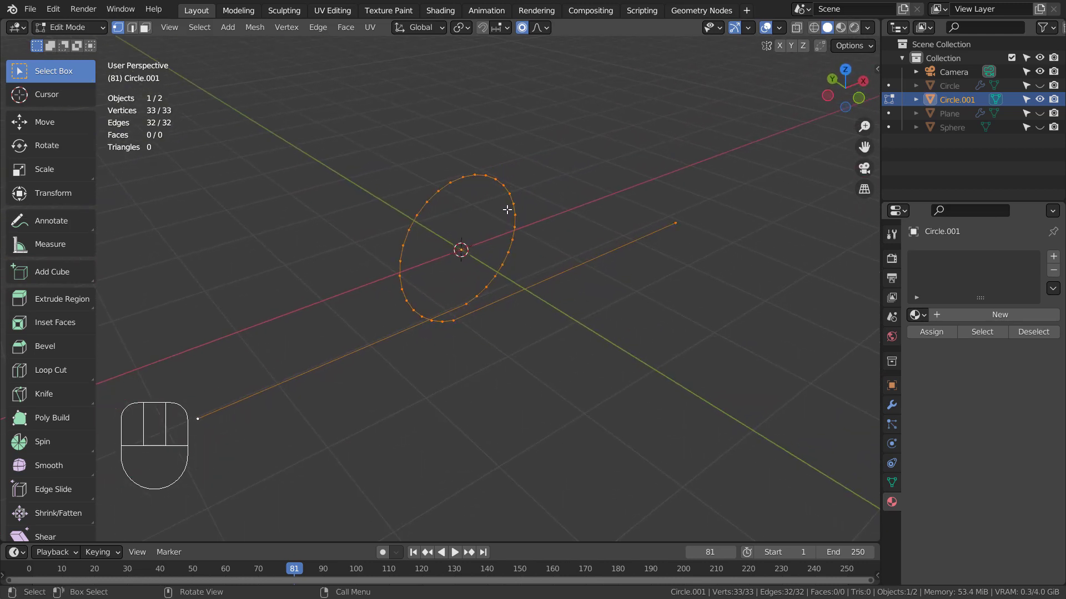
{"action": "left_click", "coordinate": [530, 323]}
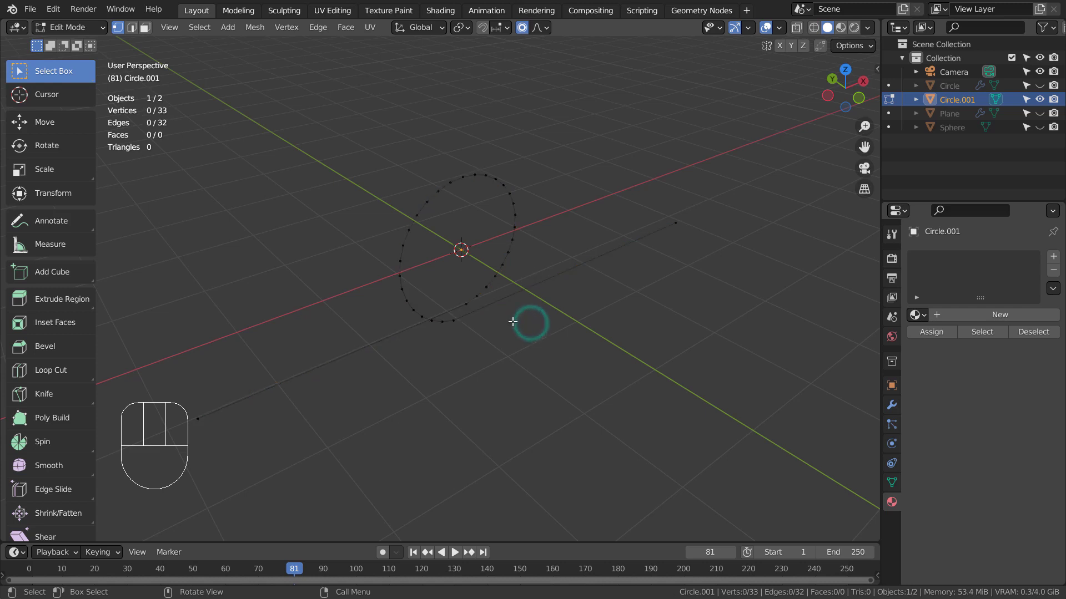
{"action": "key", "text": "Tab"}
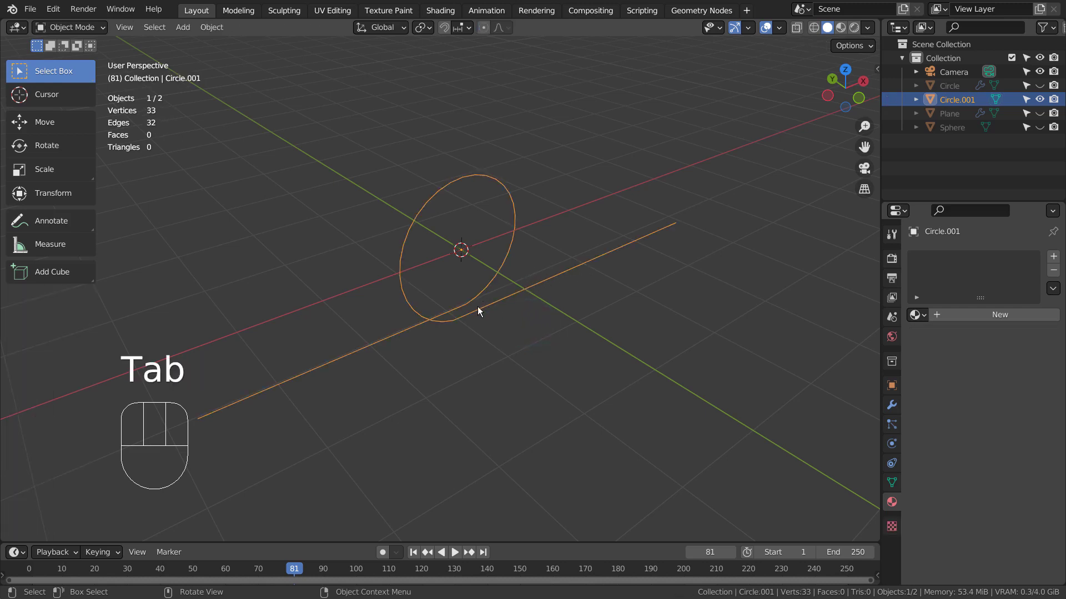
Step: Convert the looped path mesh into a curve object
{"action": "right_click", "coordinate": [477, 309]}
{"action": "mouse_move", "coordinate": [413, 343]}
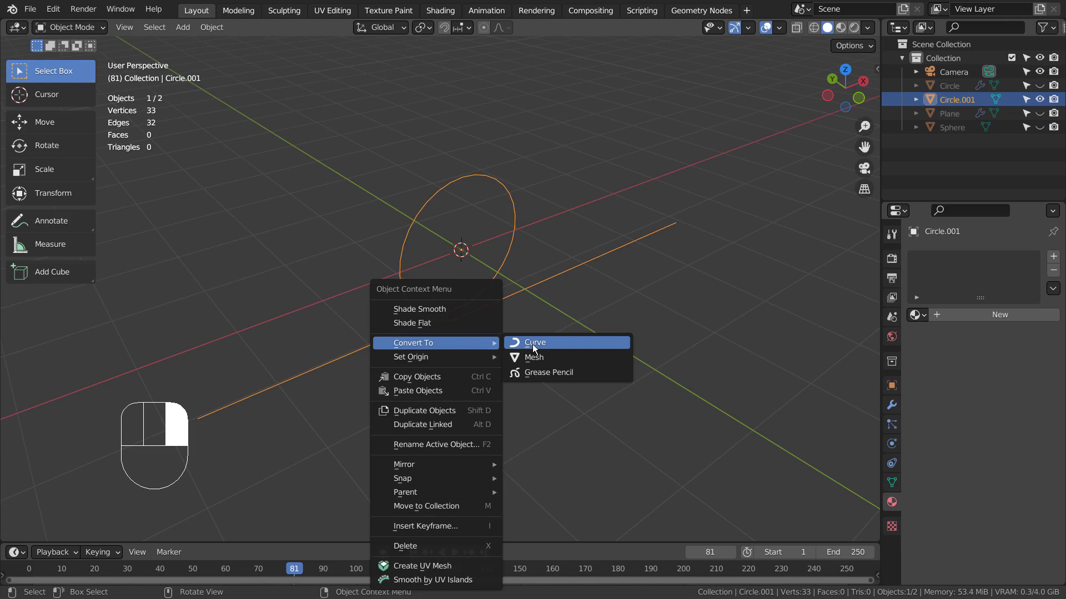
{"action": "left_click", "coordinate": [534, 344]}
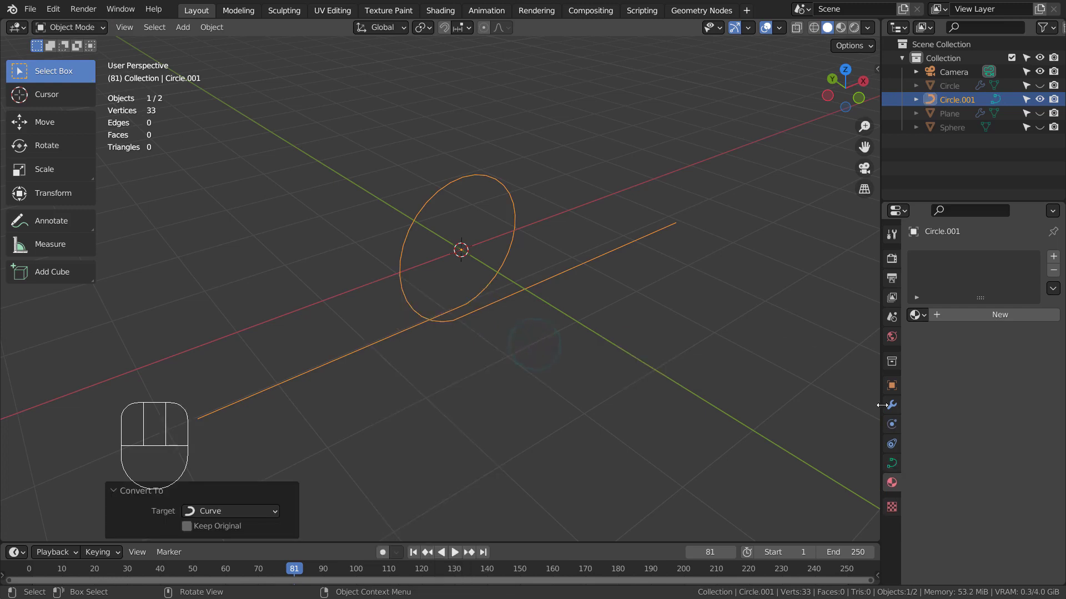
{"action": "left_click", "coordinate": [890, 462]}
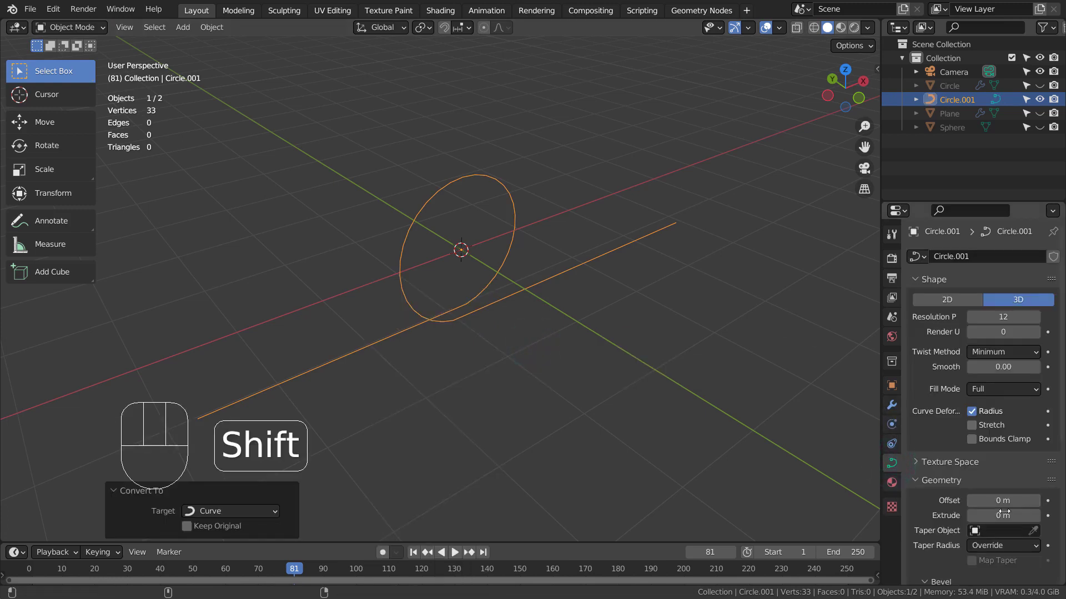
{"action": "scroll", "coordinate": [997, 464], "scroll_direction": "down", "scroll_amount": 3}
{"action": "left_click_drag", "start_coordinate": [1003, 509], "coordinate": [995, 512], "text": "shift"}
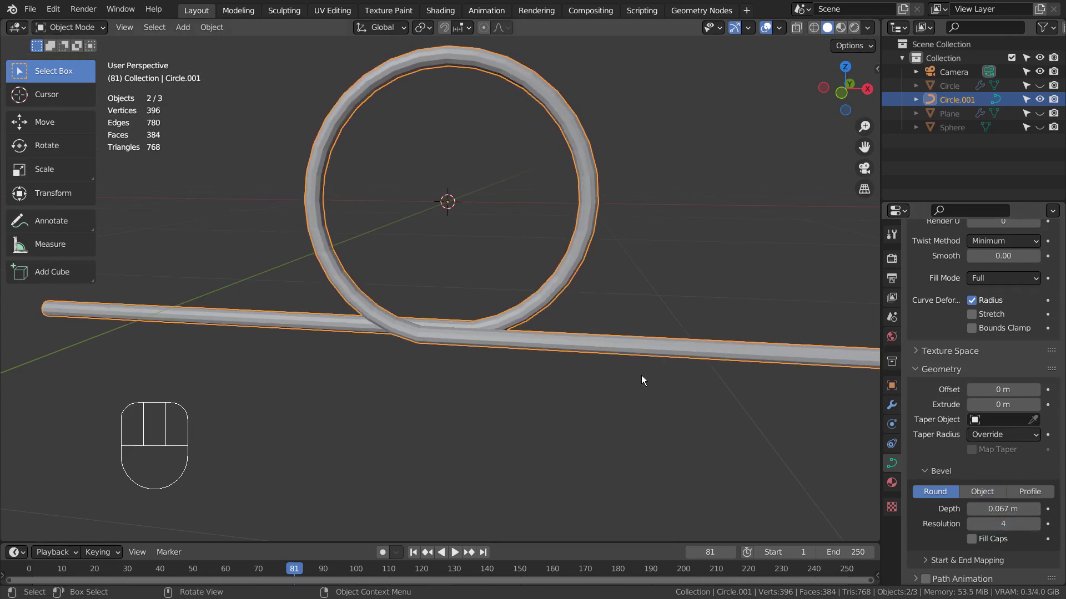
Step: Set the curve's Bevel Depth to 0.092 m and add level-3 subdivision
{"action": "middle_click_drag", "start_coordinate": [641, 376], "coordinate": [535, 398]}
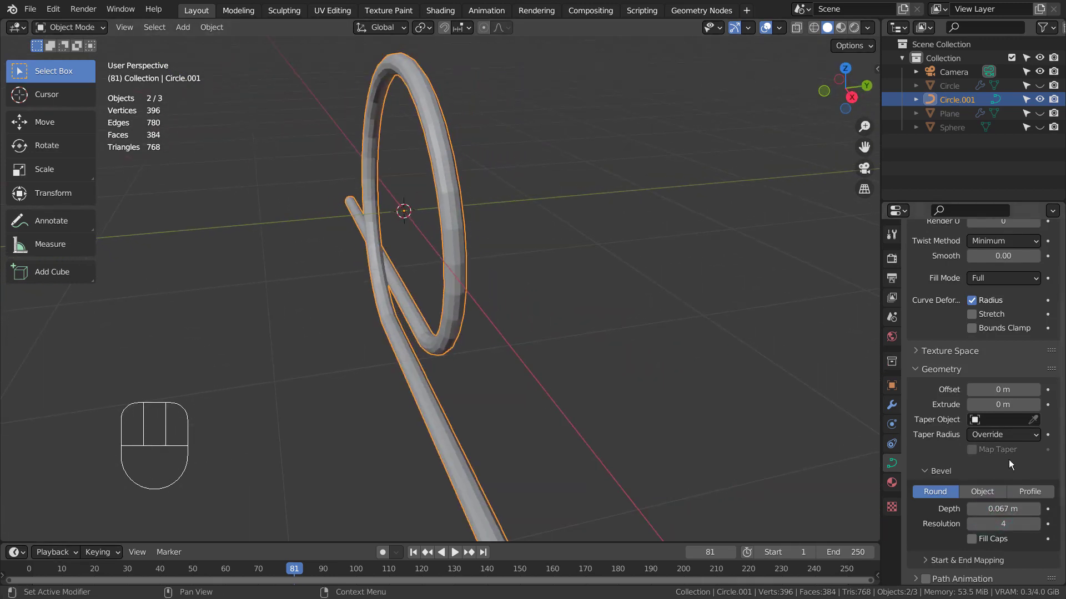
{"action": "left_click_drag", "start_coordinate": [1007, 507], "coordinate": [1024, 508], "text": "shift"}
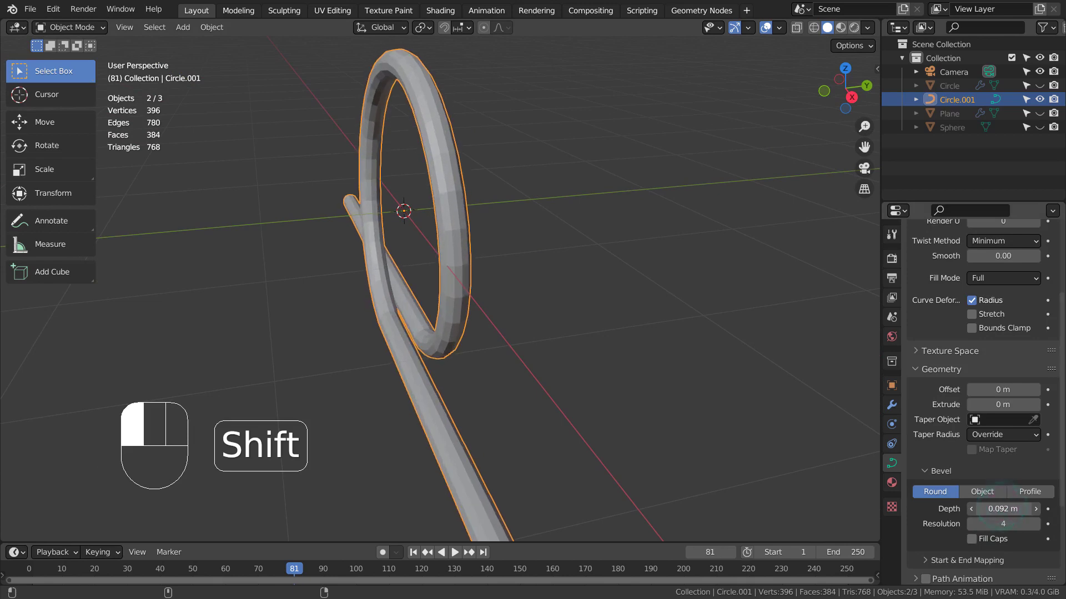
{"action": "mouse_move", "coordinate": [723, 406]}
{"action": "middle_mouse_down"}
{"action": "mouse_move", "coordinate": [530, 331]}
{"action": "mouse_move", "coordinate": [346, 342]}
{"action": "mouse_move", "coordinate": [287, 333]}
{"action": "mouse_move", "coordinate": [258, 309]}
{"action": "mouse_move", "coordinate": [461, 335]}
{"action": "mouse_move", "coordinate": [548, 334]}
{"action": "mouse_move", "coordinate": [520, 344]}
{"action": "middle_mouse_up"}
{"action": "key", "text": "ctrl+3"}
Step: Add a plane and shrink it down
{"action": "key", "text": "shift+a"}
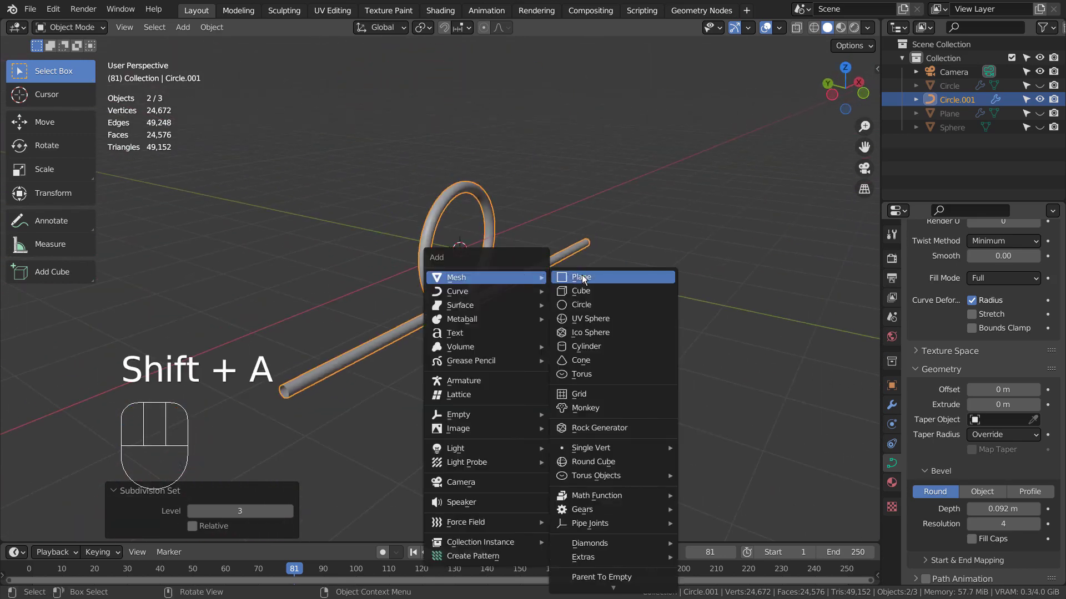
{"action": "left_click", "coordinate": [583, 274]}
{"action": "key", "text": "s"}
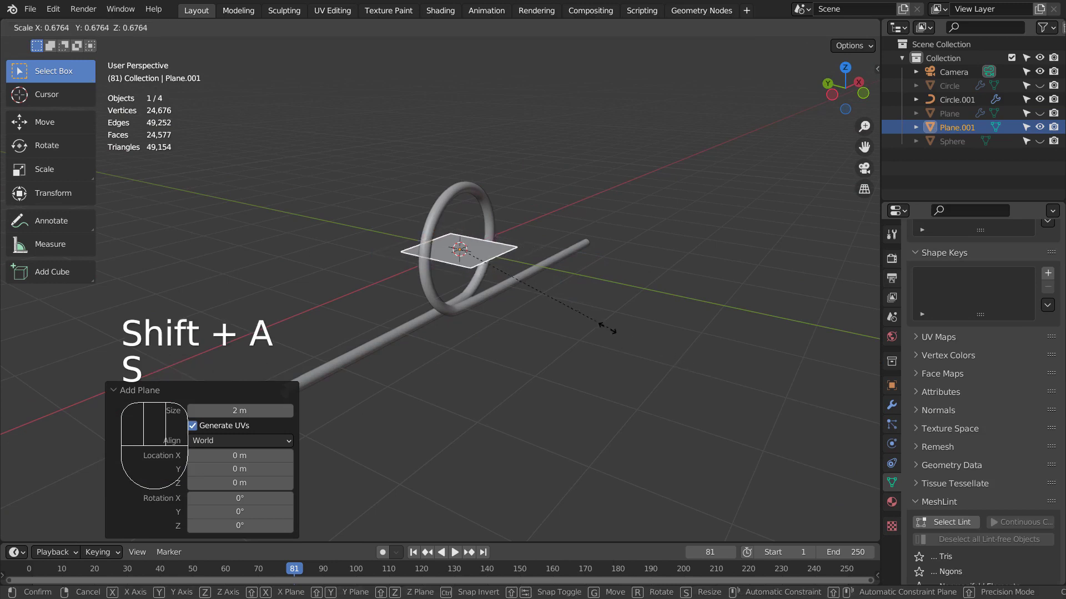
{"action": "left_click", "coordinate": [478, 265]}
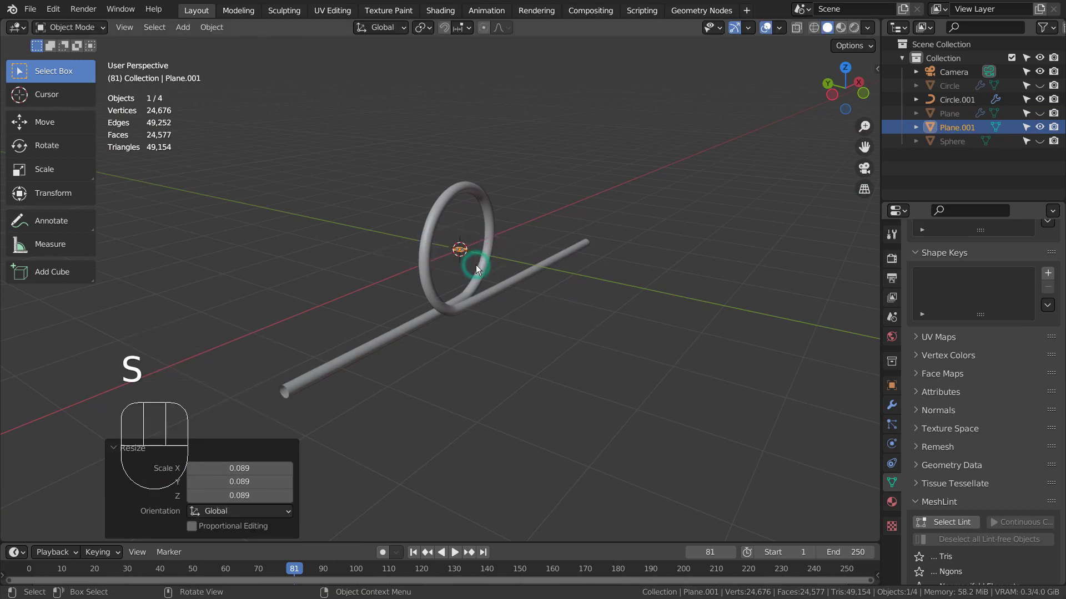
Step: In Front view, rotate the plane 90° and move it to the tube's left end
{"action": "key", "text": "KP_3"}
{"action": "key", "text": "KP_1"}
{"action": "key", "text": "r"}
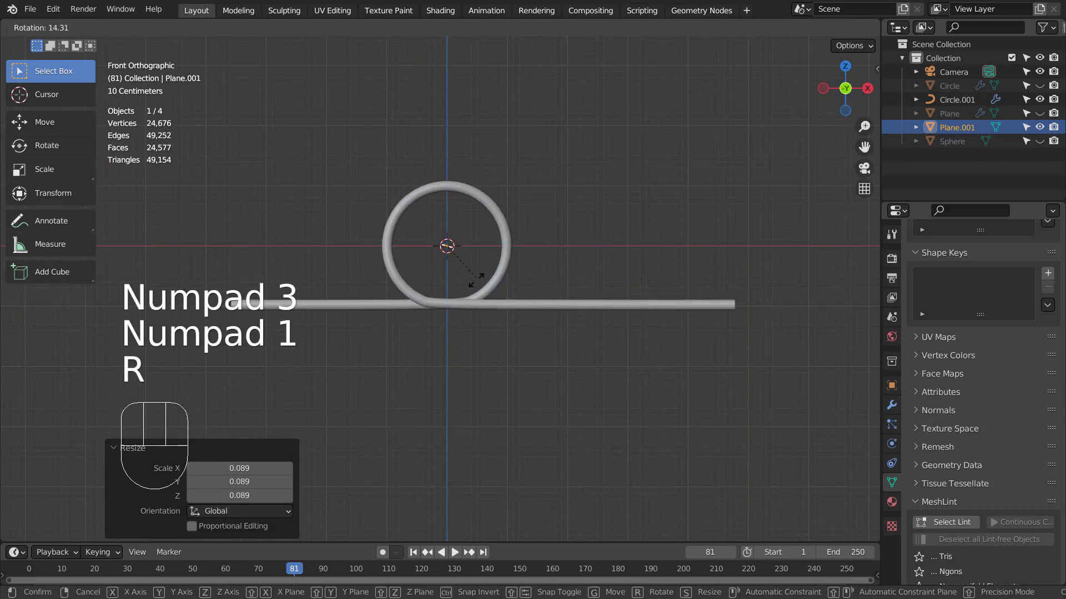
{"action": "key", "text": "ctrl"}
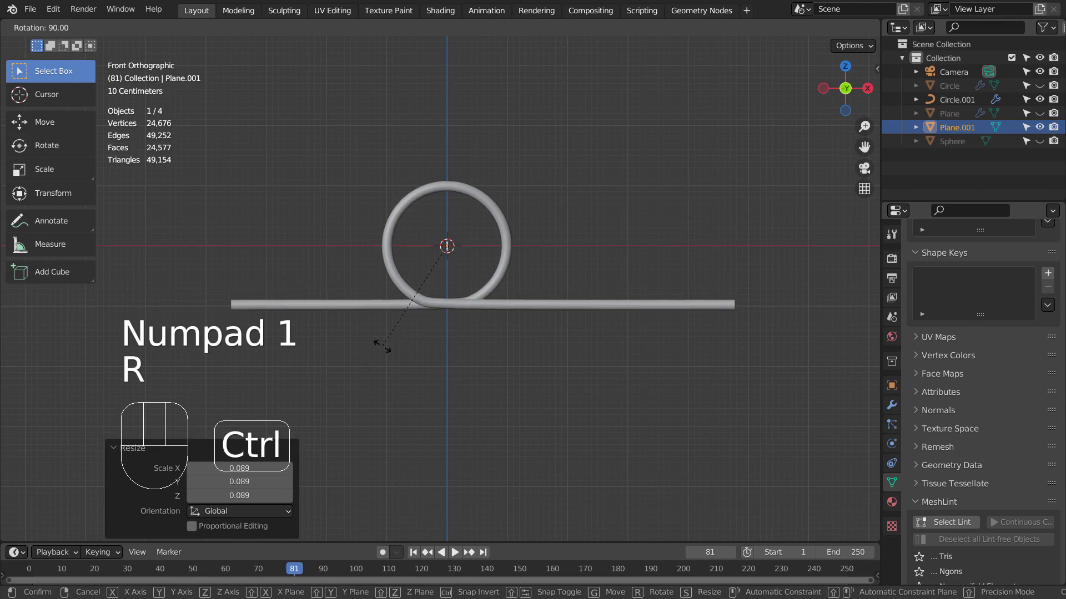
{"action": "left_click", "coordinate": [382, 347]}
{"action": "key", "text": "g"}
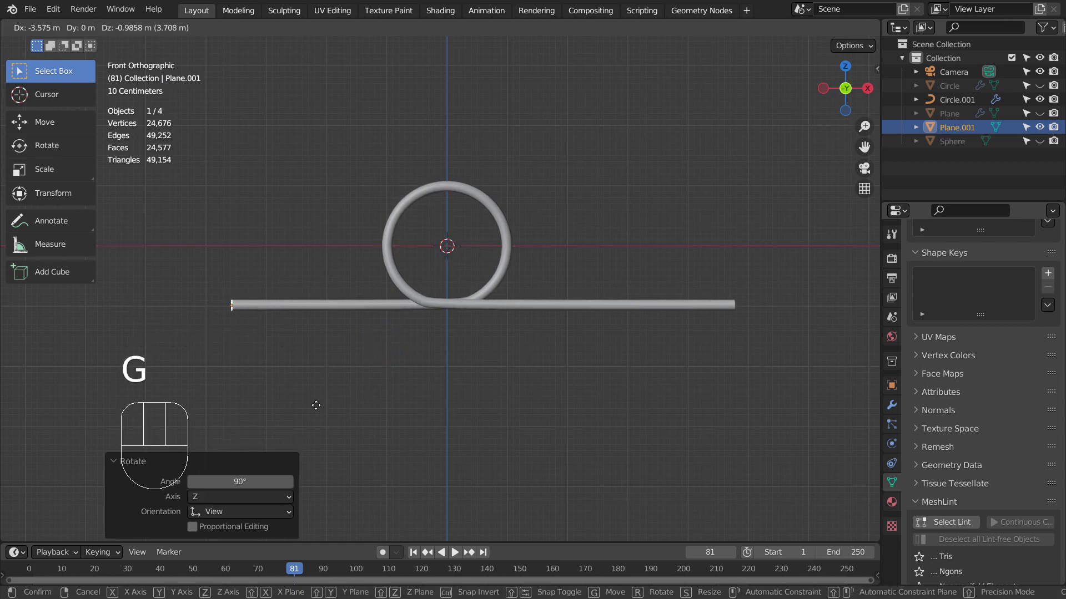
{"action": "left_click", "coordinate": [317, 404]}
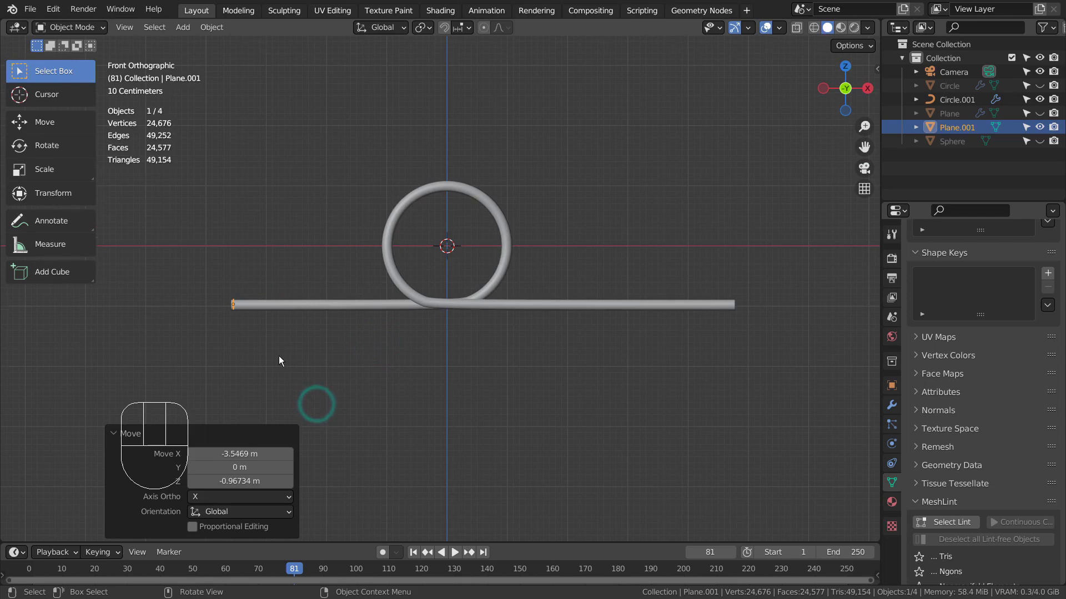
{"action": "scroll", "coordinate": [279, 356], "scroll_direction": "up", "scroll_amount": 4}
Step: In Right side view, position the plane over the tube opening and reduce its size
{"action": "mouse_move", "coordinate": [312, 367]}
{"action": "middle_mouse_down", "text": "shift"}
{"action": "mouse_move", "coordinate": [579, 342]}
{"action": "mouse_move", "coordinate": [298, 344]}
{"action": "mouse_move", "coordinate": [480, 350]}
{"action": "middle_mouse_up", "text": "shift"}
{"action": "key", "text": "KP_3"}
{"action": "key", "text": "KP_3"}
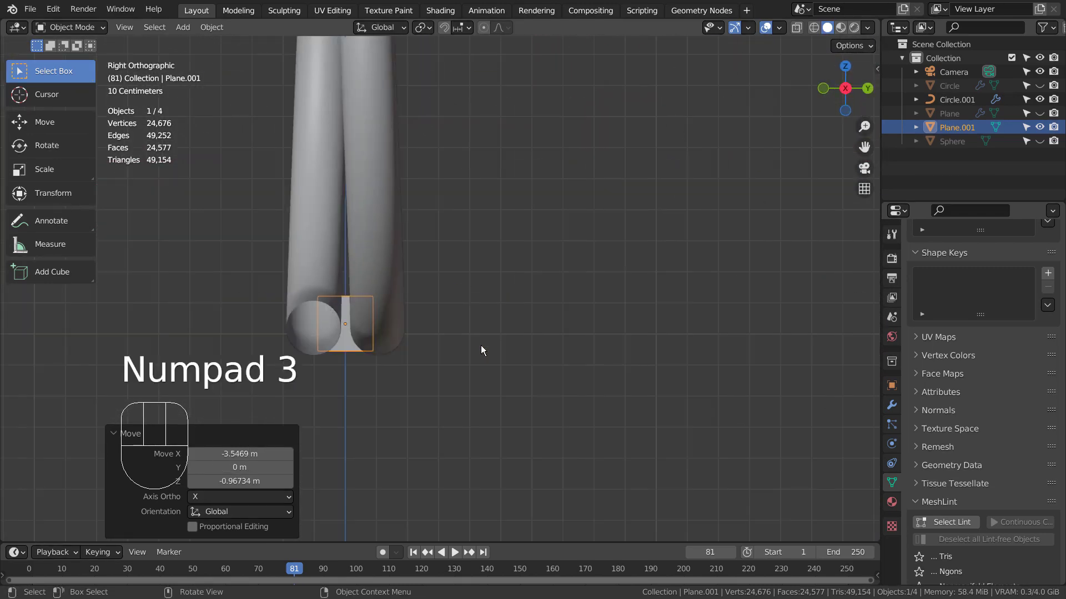
{"action": "key", "text": "g"}
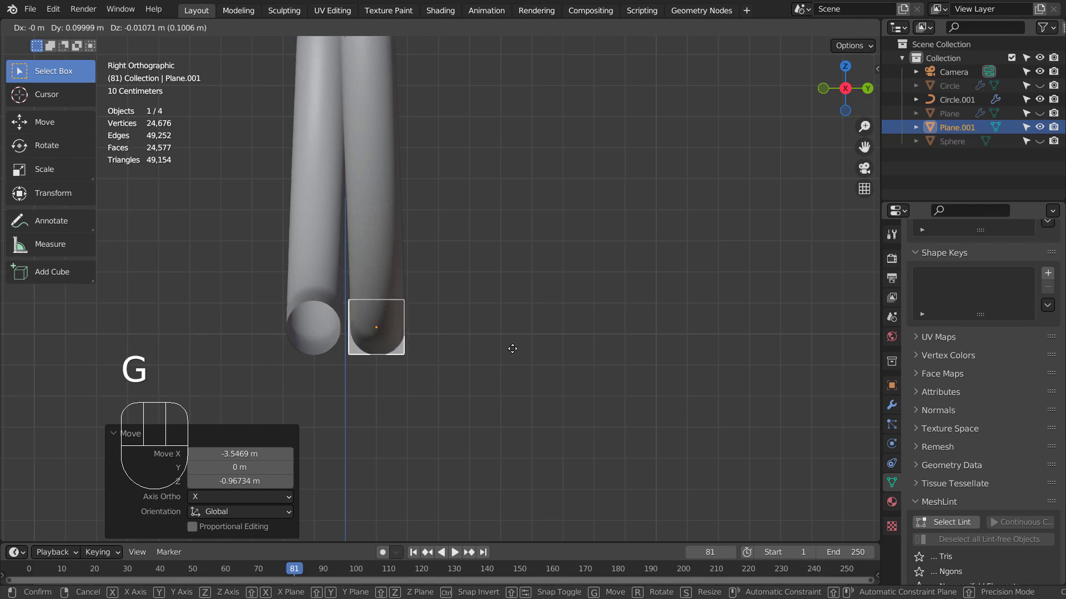
{"action": "left_click", "coordinate": [513, 347]}
{"action": "key", "text": "s"}
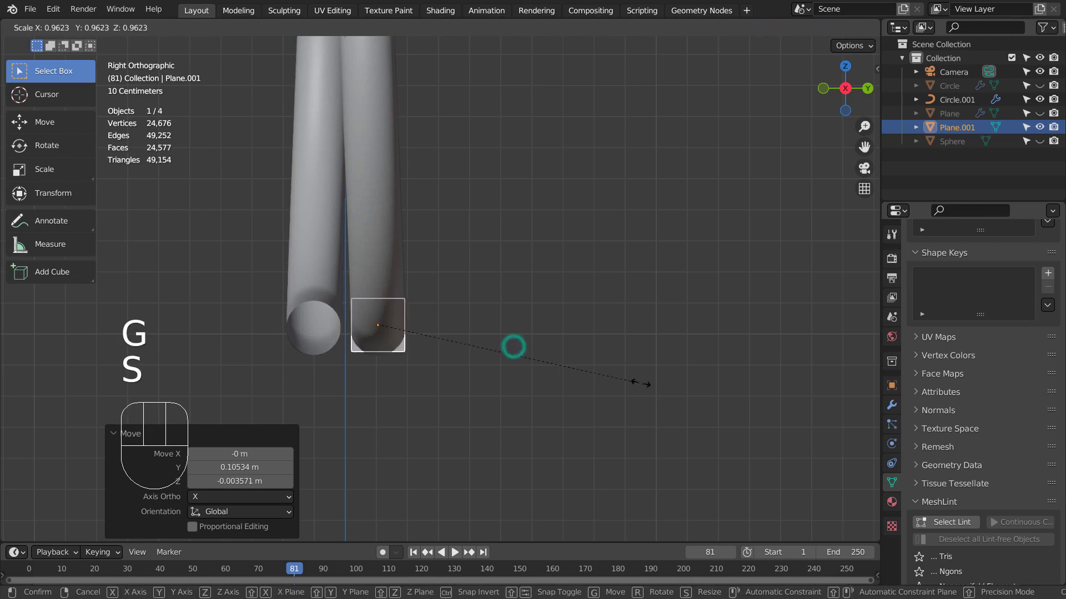
{"action": "left_click", "coordinate": [575, 365]}
Step: In Left side view, adjust the plane vertically and scale it to 0.812 inside the tube end
{"action": "mouse_move", "coordinate": [352, 371]}
{"action": "middle_mouse_down"}
{"action": "mouse_move", "coordinate": [654, 362]}
{"action": "mouse_move", "coordinate": [643, 370]}
{"action": "middle_mouse_up"}
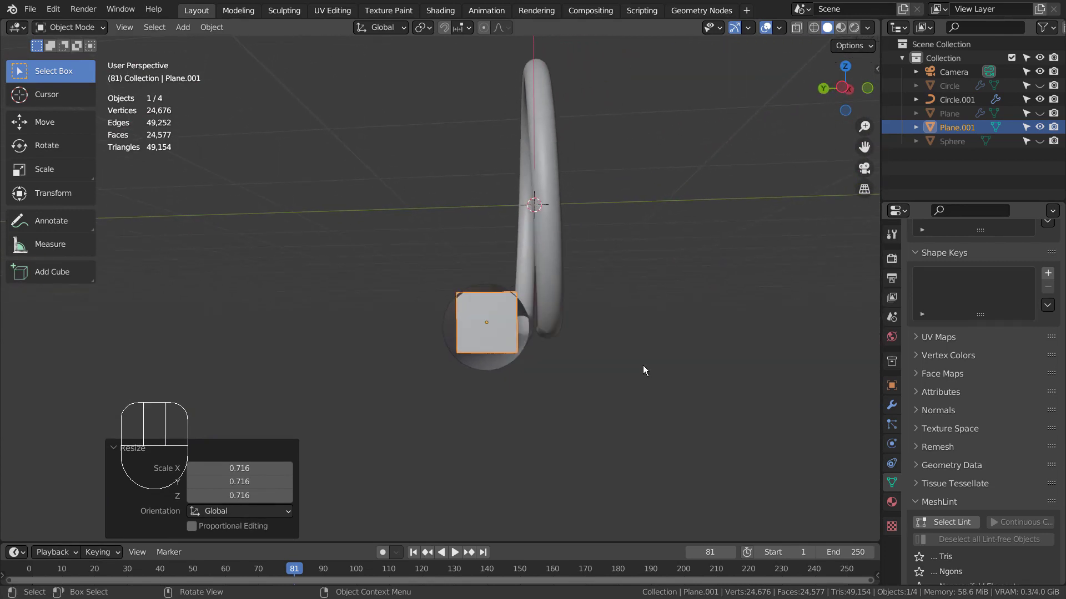
{"action": "key", "text": "KP_3"}
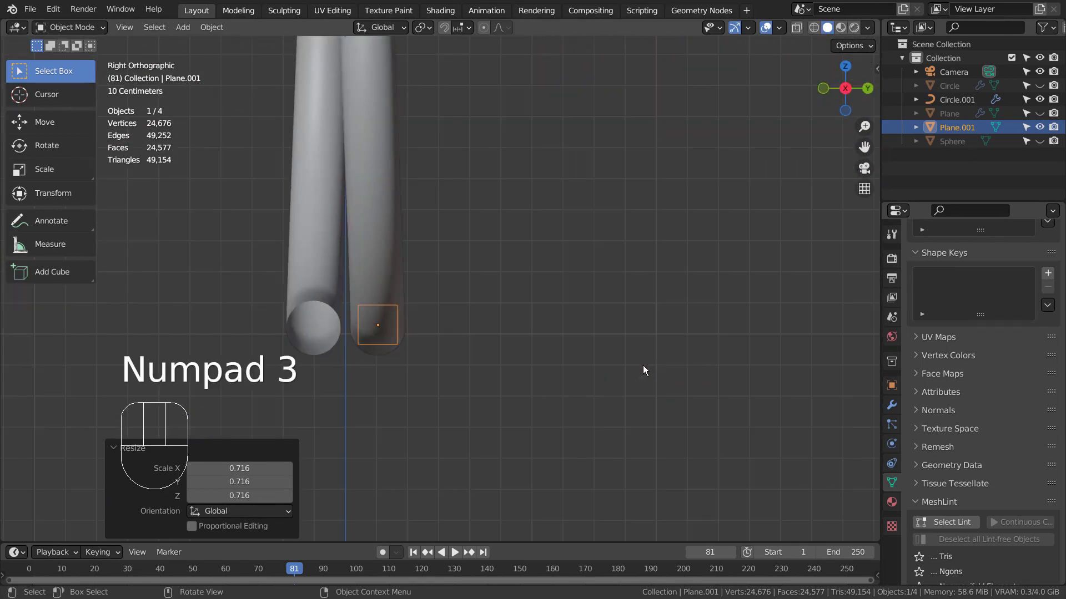
{"action": "key", "text": "ctrl+KP_3"}
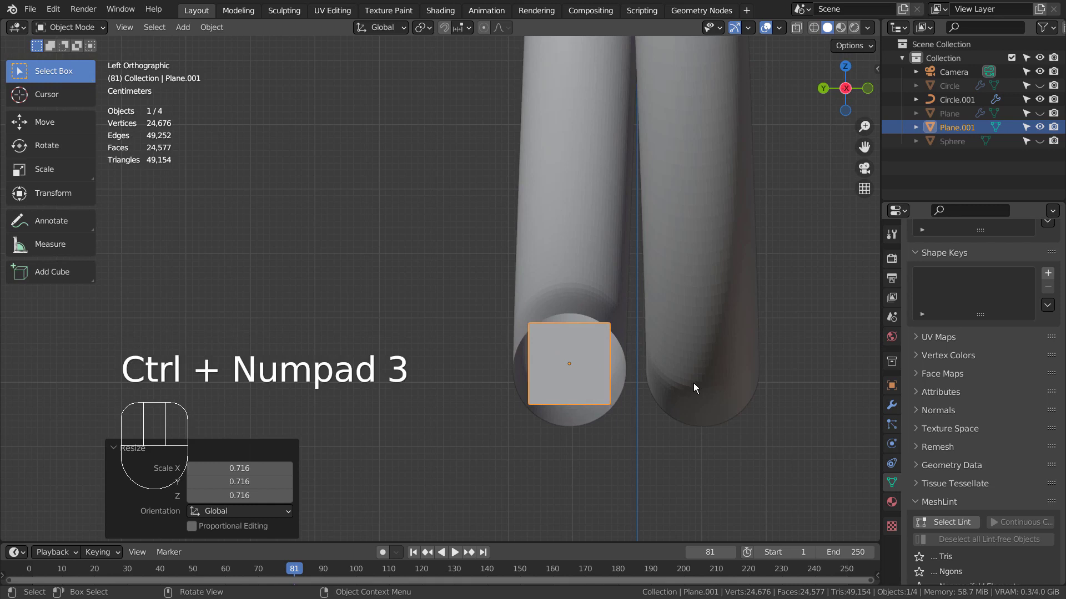
{"action": "key", "text": "g"}
{"action": "key", "text": "z"}
{"action": "left_click", "coordinate": [686, 388]}
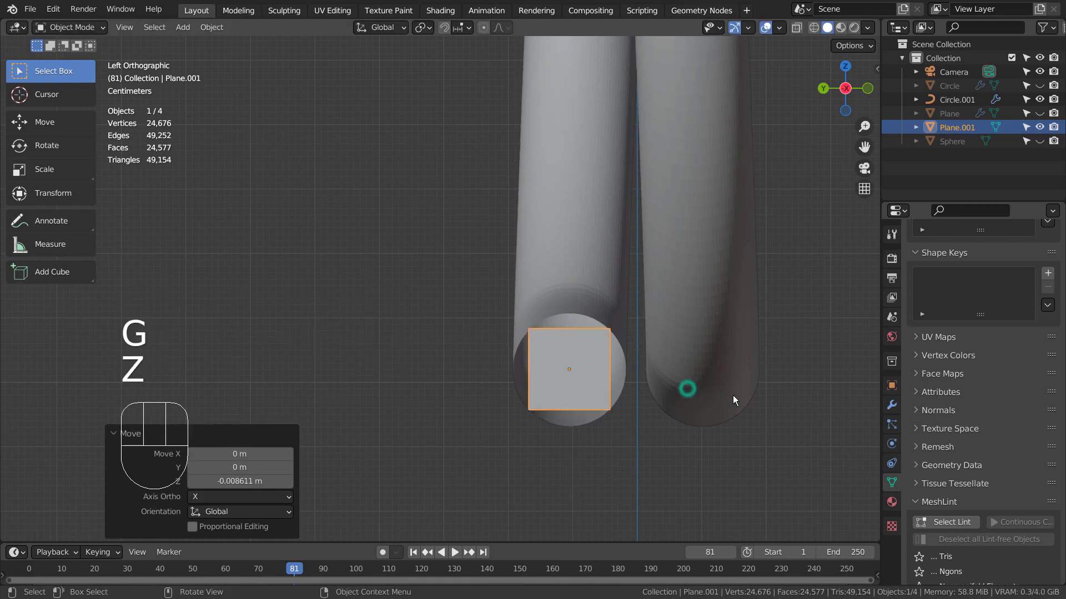
{"action": "key", "text": "s"}
{"action": "left_click", "coordinate": [701, 394]}
{"action": "mouse_move", "coordinate": [762, 413]}
{"action": "middle_mouse_down"}
{"action": "mouse_move", "coordinate": [767, 439]}
{"action": "mouse_move", "coordinate": [709, 436]}
{"action": "mouse_move", "coordinate": [752, 441]}
{"action": "middle_mouse_up"}
{"action": "scroll", "coordinate": [725, 433], "scroll_direction": "down", "scroll_amount": 5}
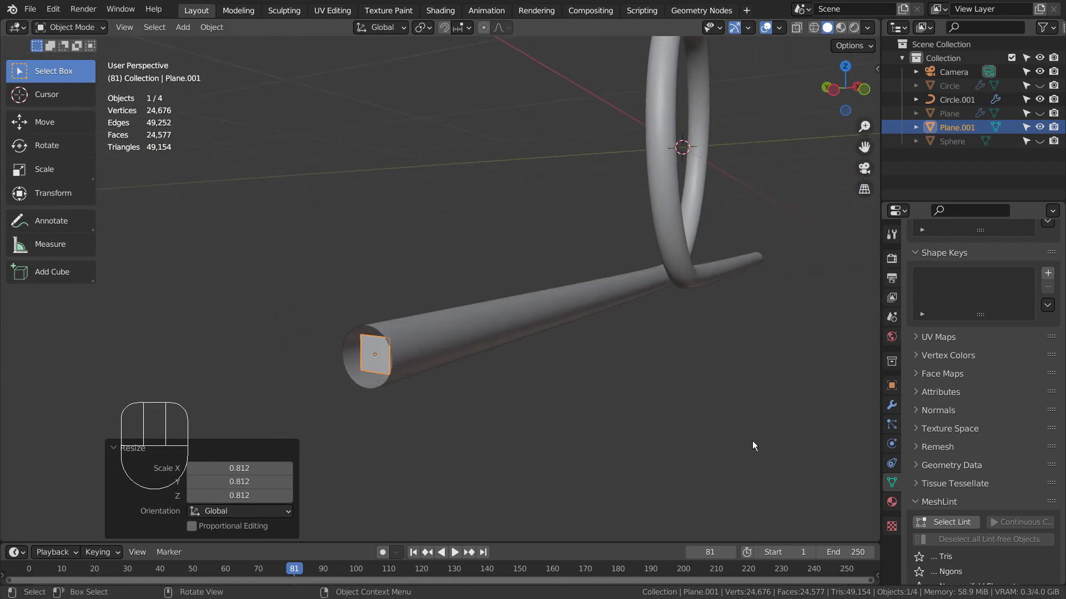
Step: Disable Gravity in the scene settings and select the tube
{"action": "left_click", "coordinate": [891, 317]}
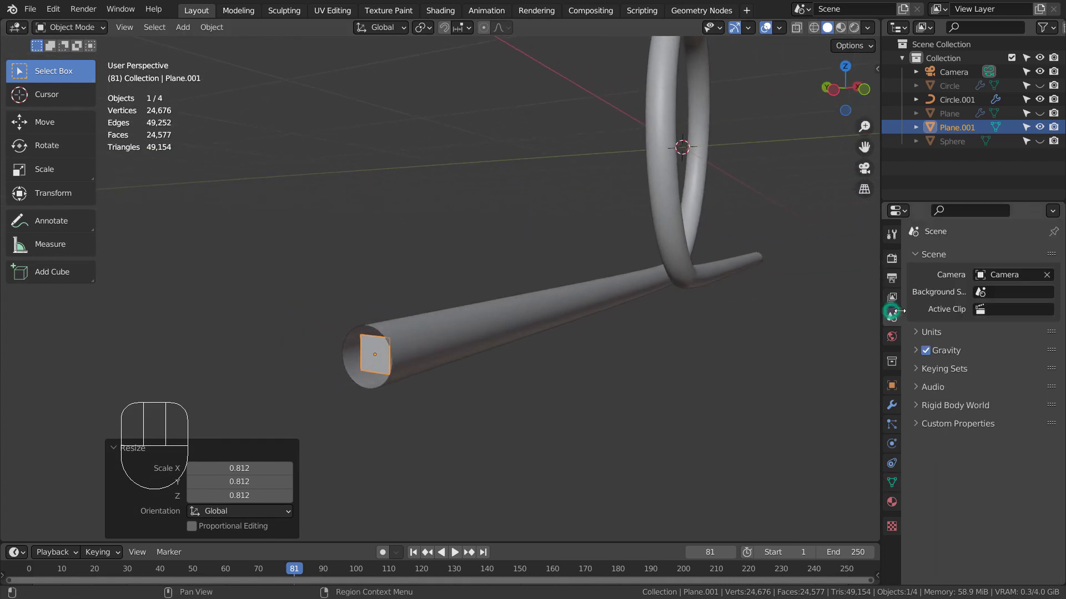
{"action": "left_click", "coordinate": [927, 351]}
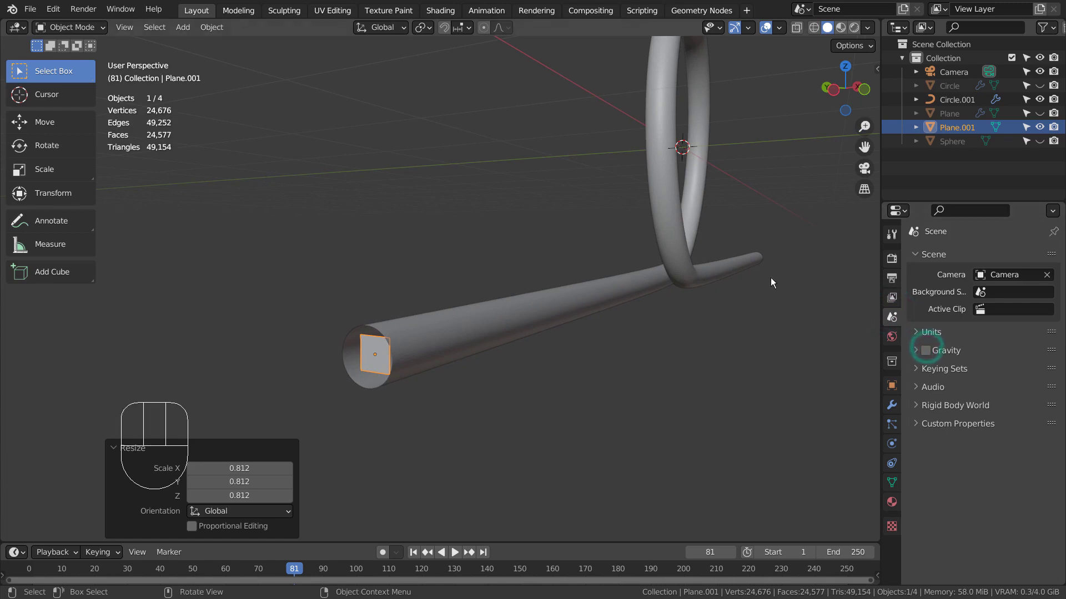
{"action": "left_click", "coordinate": [383, 354]}
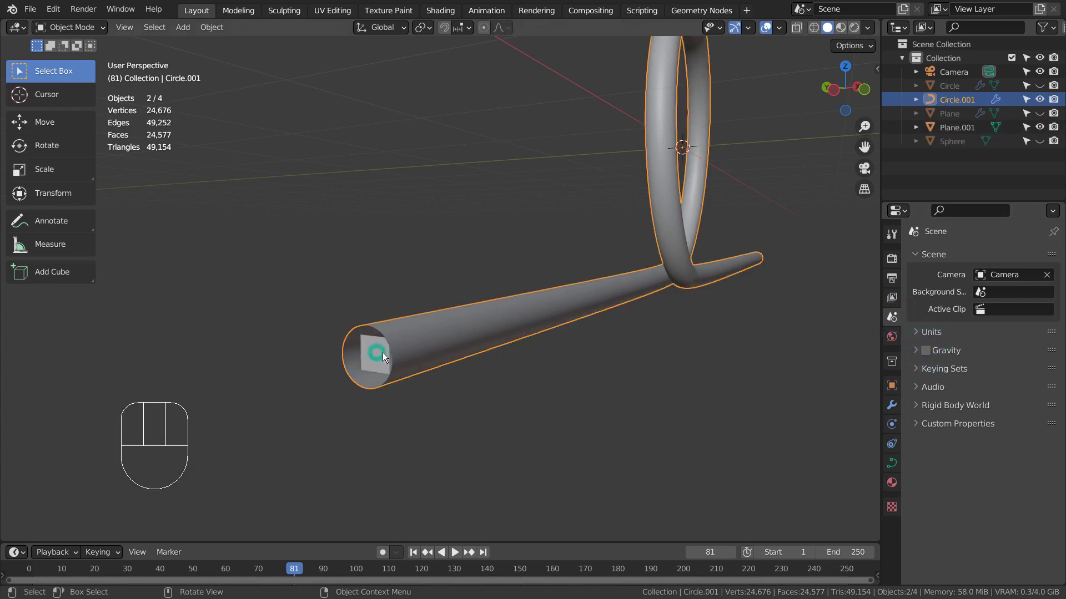
Step: Convert the tube curve to a mesh and enable Collision physics on it
{"action": "left_click", "coordinate": [889, 426]}
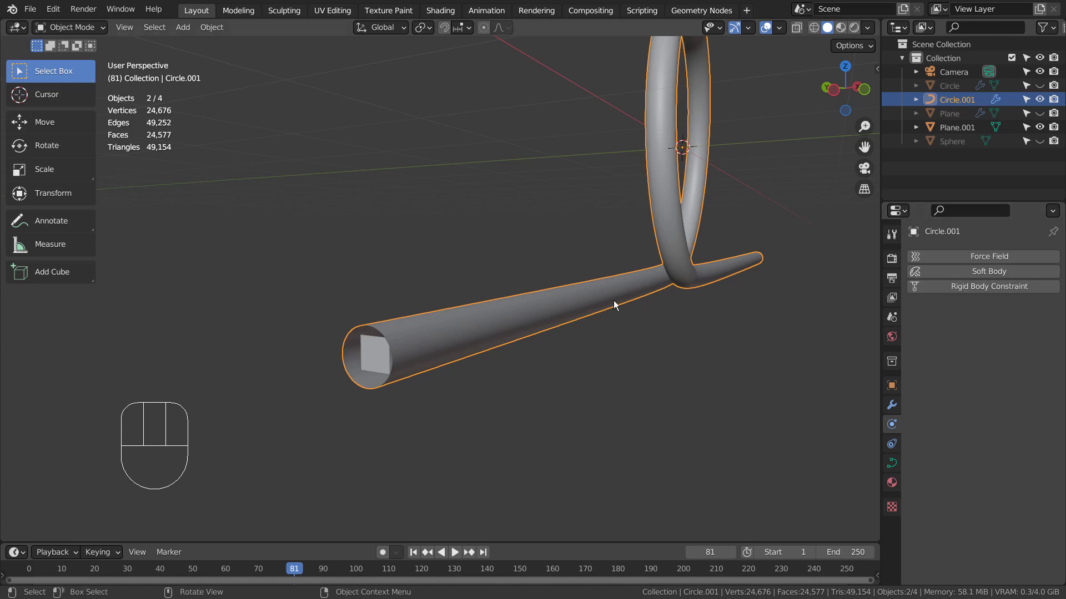
{"action": "right_click", "coordinate": [529, 313]}
{"action": "left_click", "coordinate": [593, 331]}
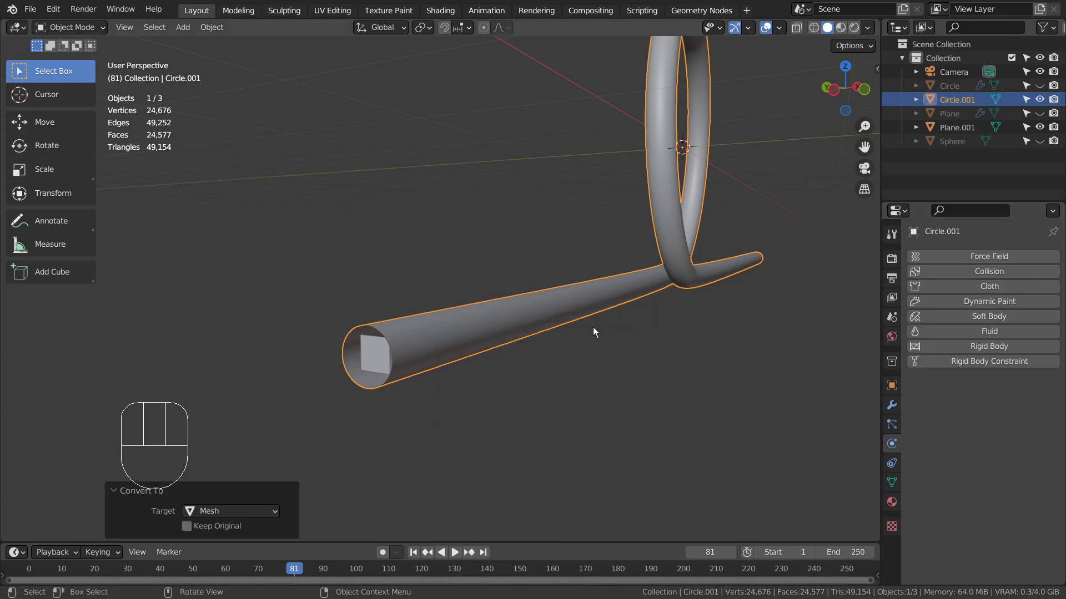
{"action": "left_click", "coordinate": [600, 298]}
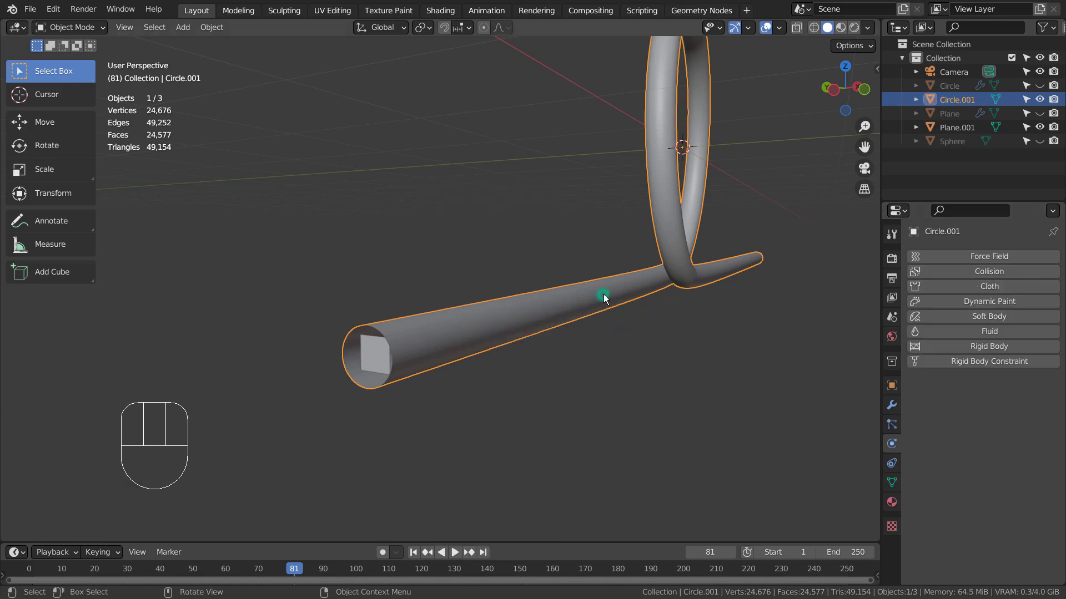
{"action": "left_click", "coordinate": [964, 275]}
{"action": "left_click", "coordinate": [375, 356]}
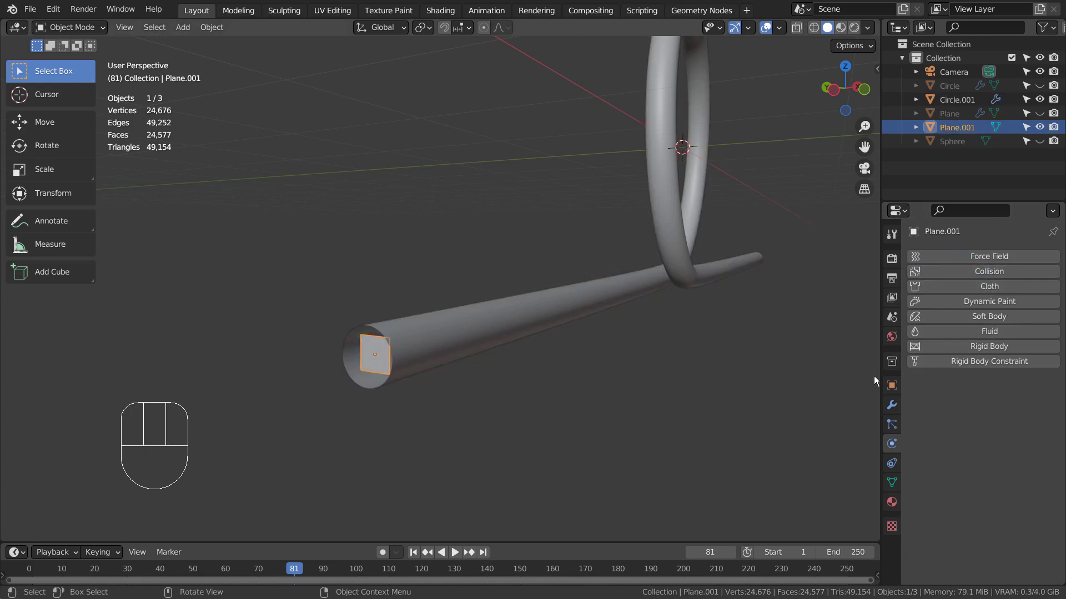
Step: Add a ParticleSystem to Plane.001 and play the animation to watch particles emerge
{"action": "left_click", "coordinate": [889, 412]}
{"action": "left_click", "coordinate": [1052, 257]}
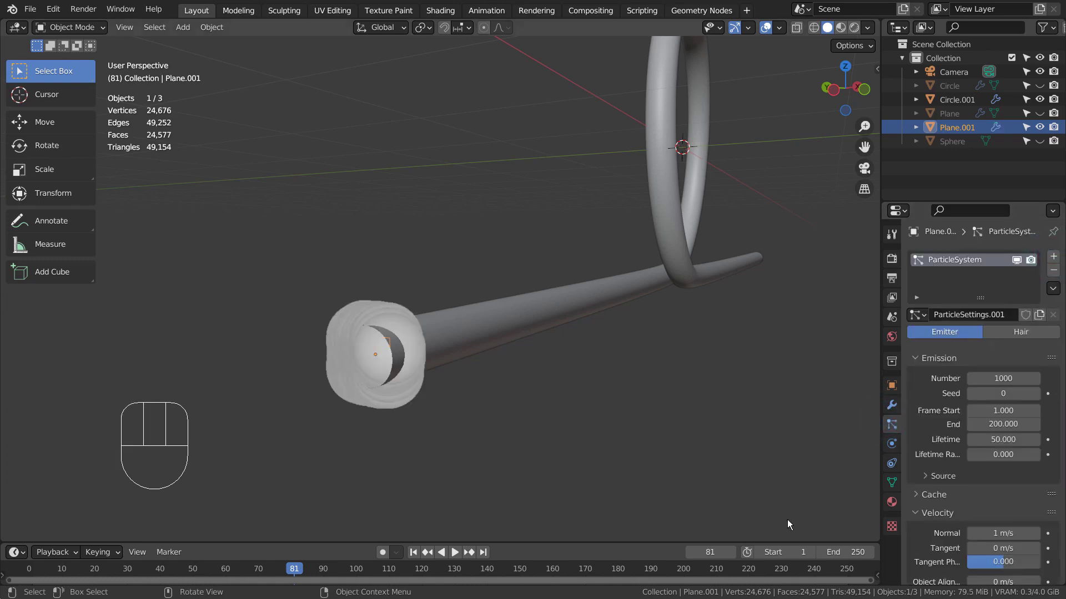
{"action": "left_click", "coordinate": [455, 553]}
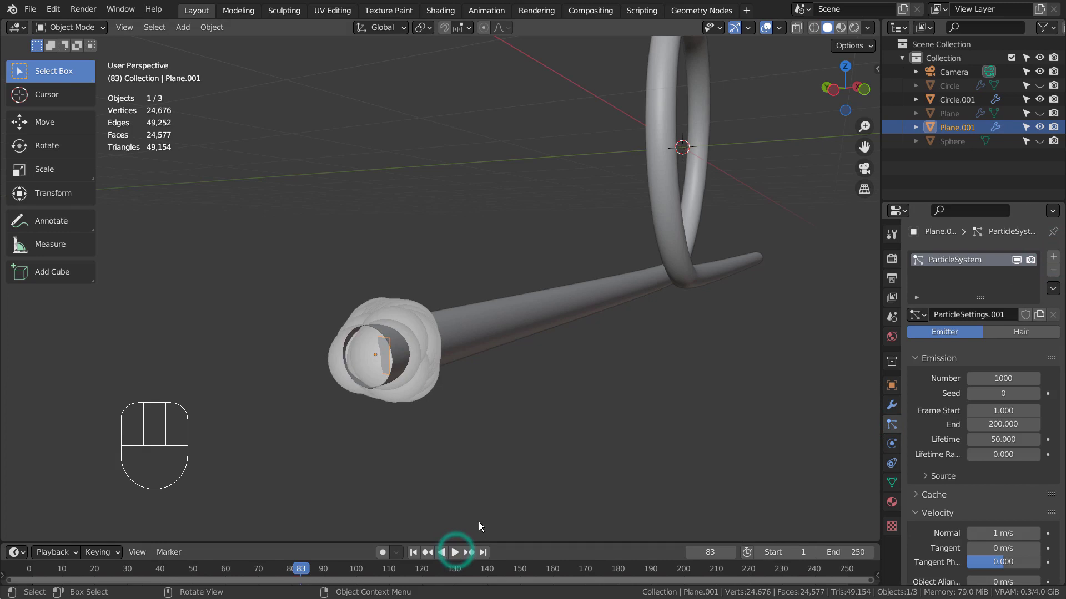
{"action": "left_click", "coordinate": [455, 553]}
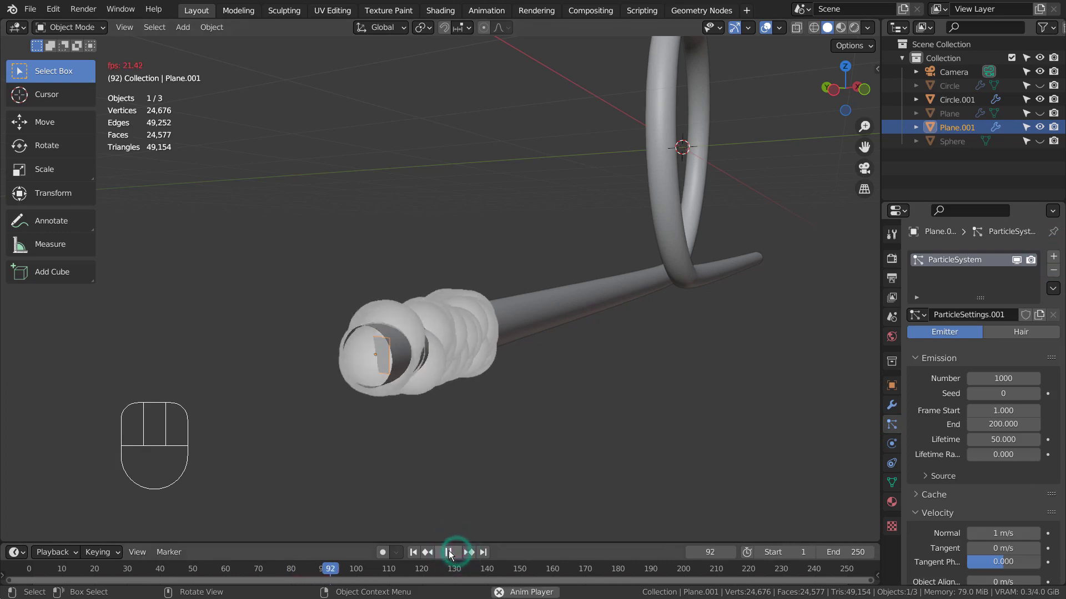
{"action": "mouse_move", "coordinate": [735, 456]}
{"action": "middle_mouse_down"}
{"action": "mouse_move", "coordinate": [641, 468]}
{"action": "mouse_move", "coordinate": [722, 465]}
{"action": "middle_mouse_up"}
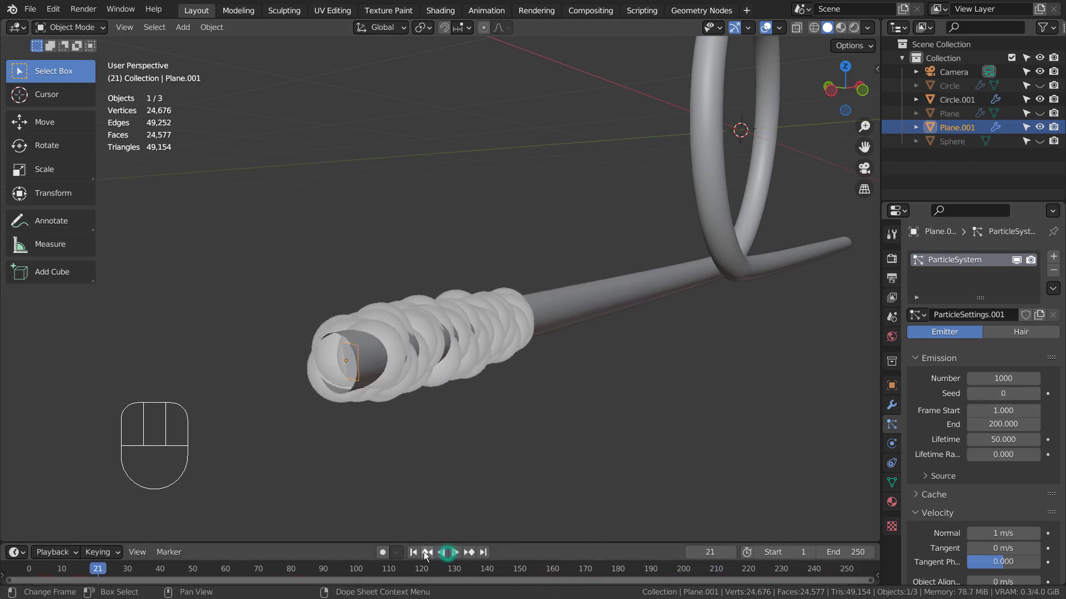
Step: Add a UV sphere with 3 segments and 3 rings, scaled down to about 0.035
{"action": "left_click", "coordinate": [440, 555]}
{"action": "key", "text": "shift+a"}
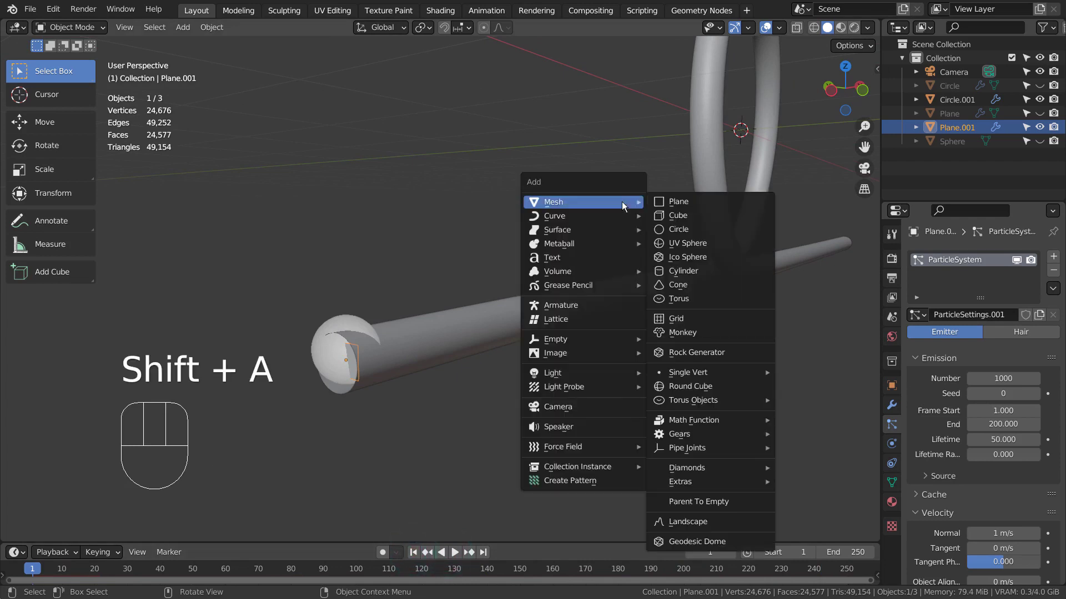
{"action": "left_click", "coordinate": [680, 242]}
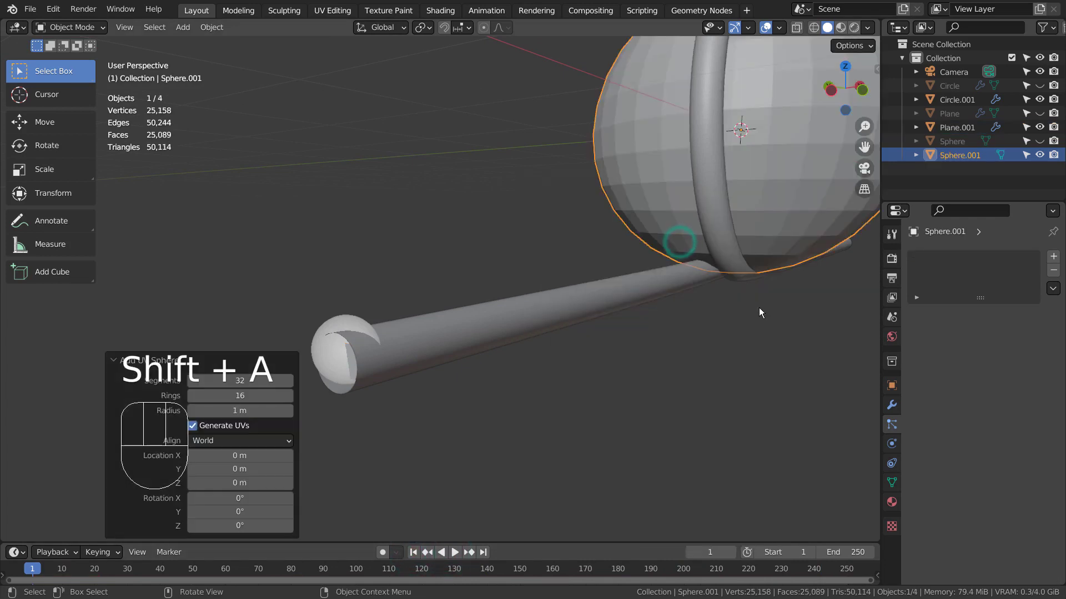
{"action": "middle_click_drag", "start_coordinate": [775, 358], "coordinate": [503, 446], "text": "shift"}
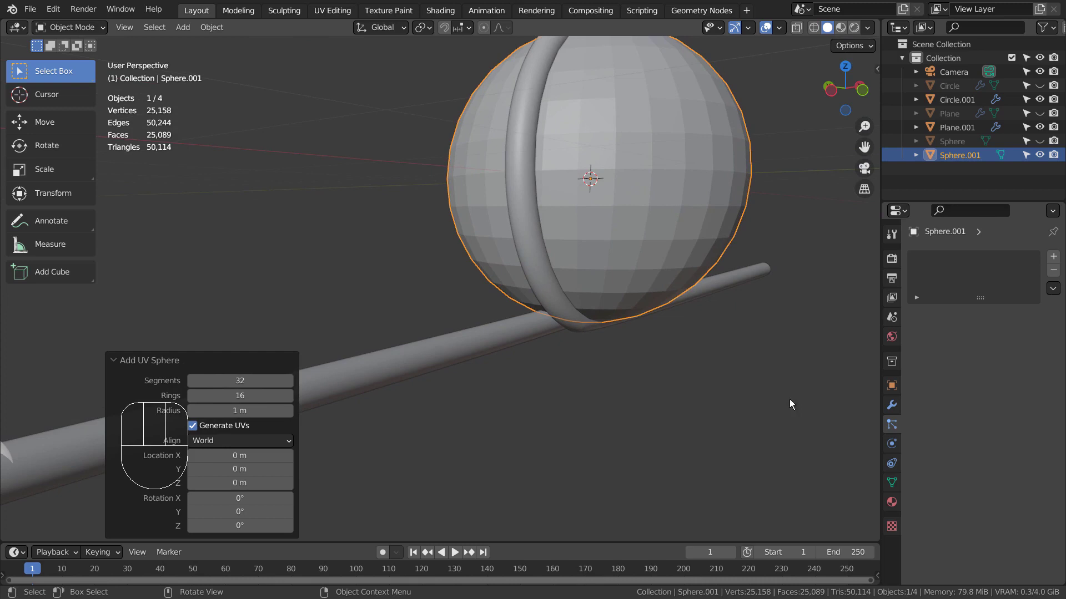
{"action": "left_click_drag", "start_coordinate": [250, 380], "coordinate": [191, 381]}
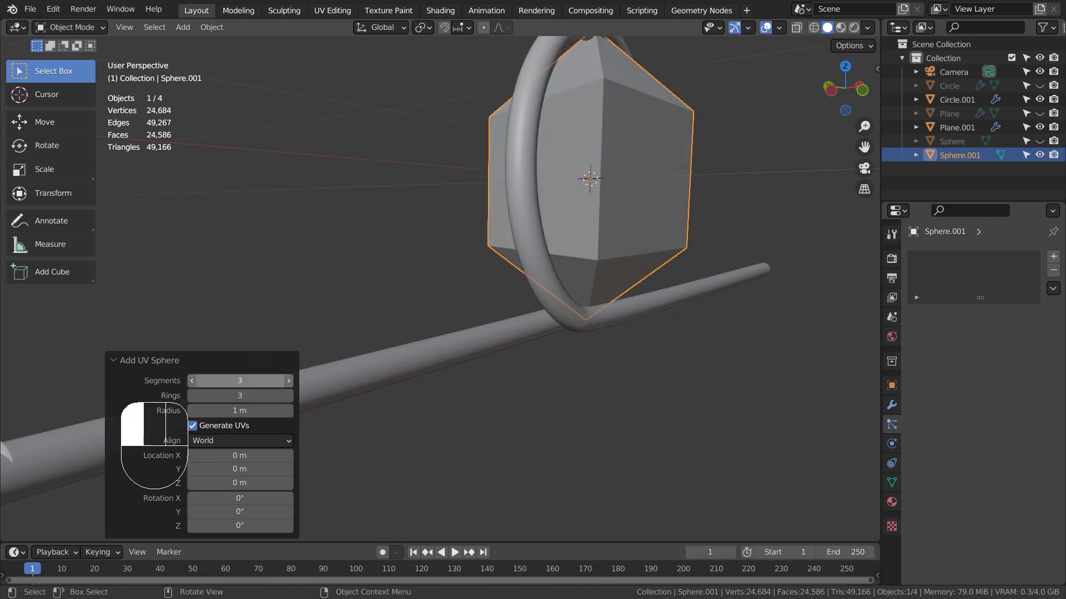
{"action": "left_click_drag", "start_coordinate": [250, 395], "coordinate": [191, 396]}
{"action": "key", "text": "s"}
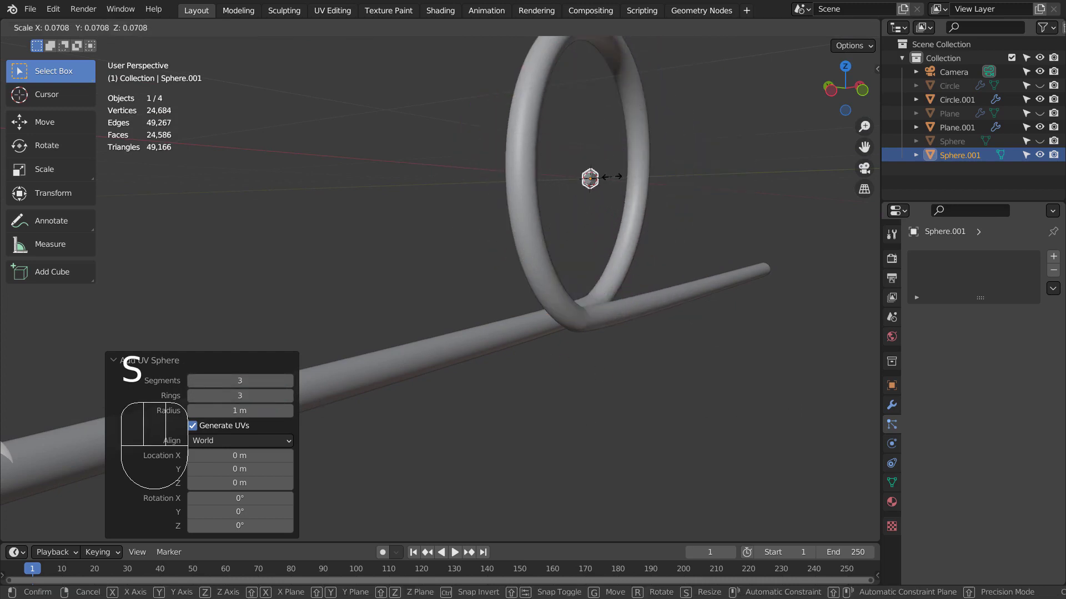
{"action": "left_click", "coordinate": [608, 183]}
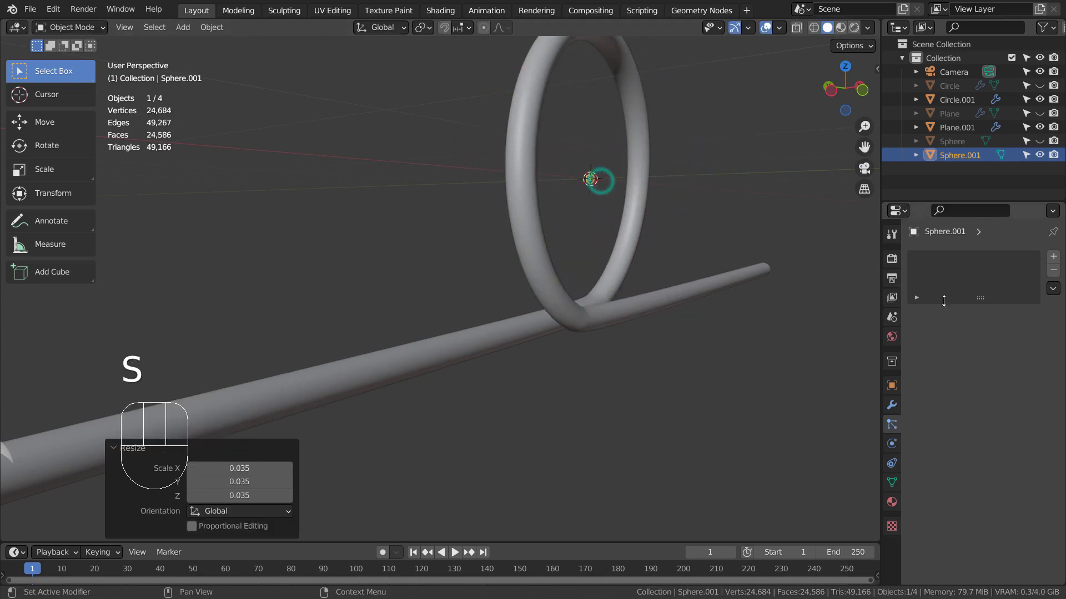
Step: Assign the existing Material.001 to the tiny sphere
{"action": "left_click", "coordinate": [892, 503]}
{"action": "left_click", "coordinate": [918, 315]}
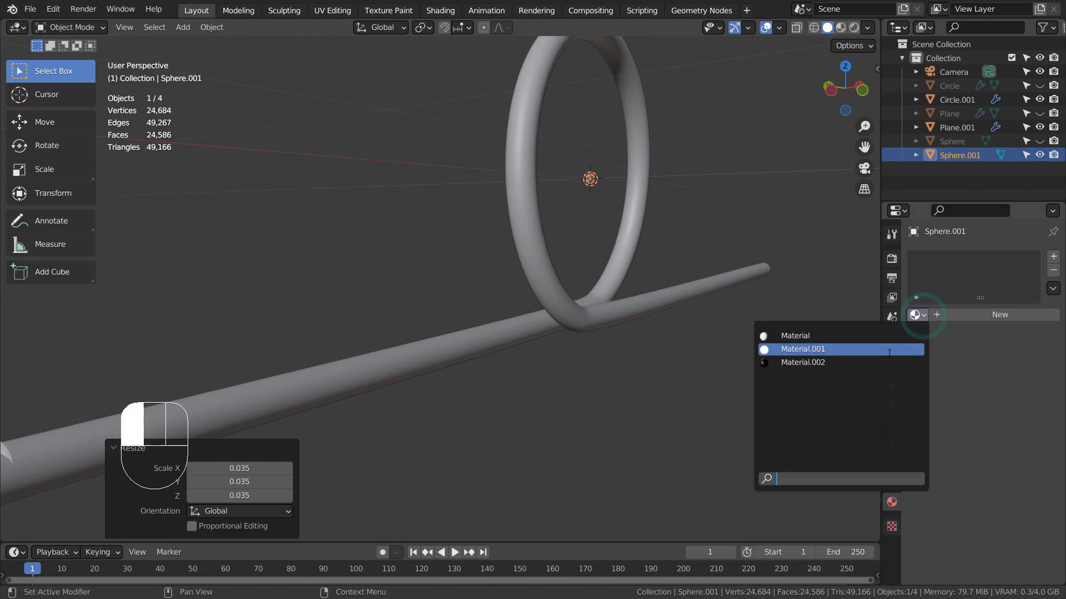
{"action": "left_click", "coordinate": [891, 358]}
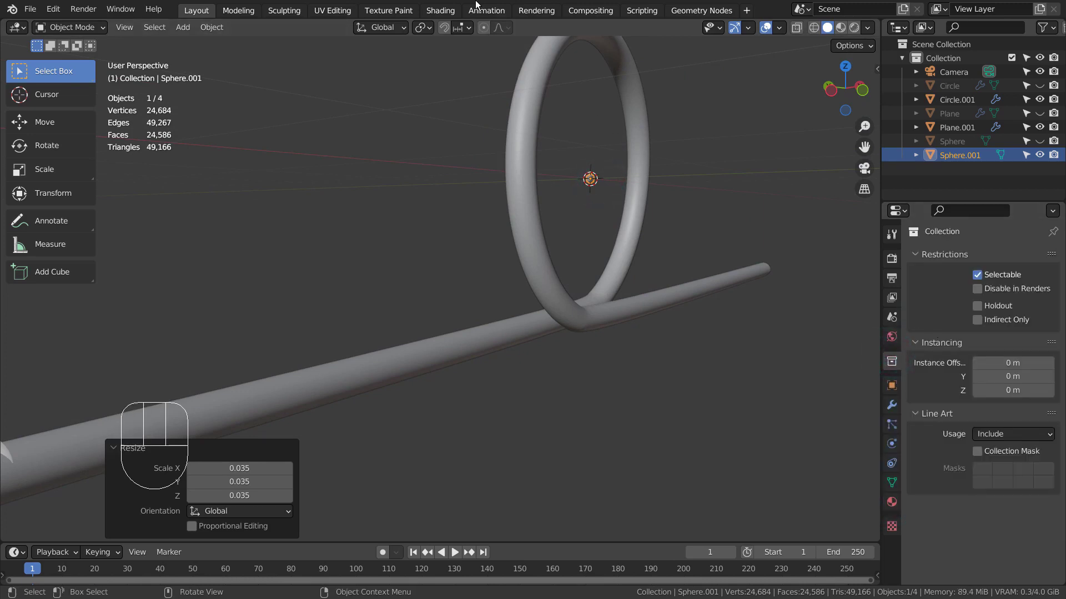
Step: Inspect the orange emission nodes in the maximized Shading node editor, then restore the layout
{"action": "left_click", "coordinate": [439, 11]}
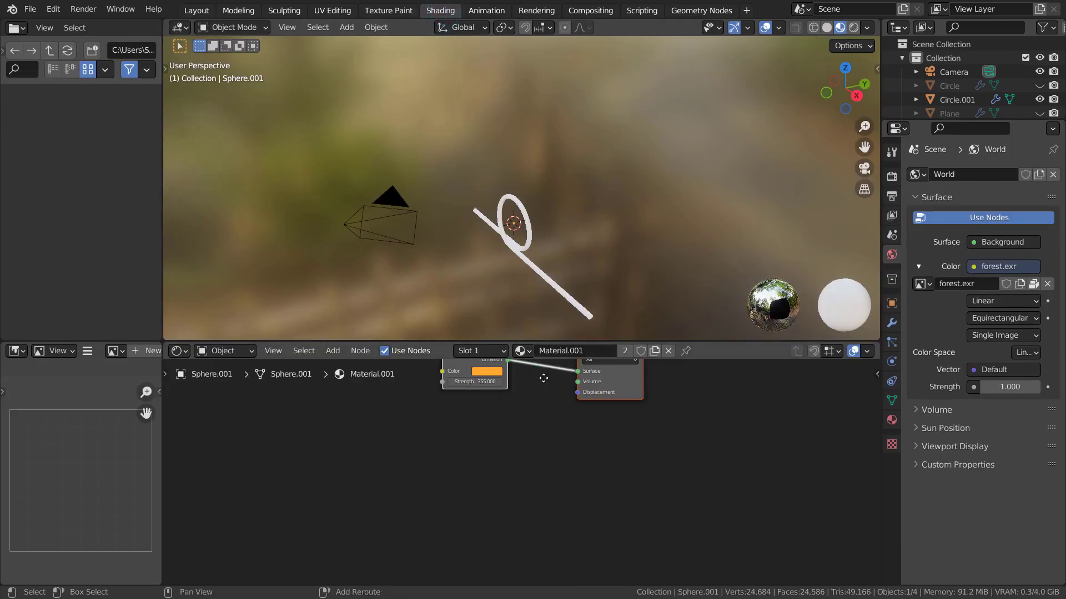
{"action": "middle_click_drag", "start_coordinate": [544, 378], "coordinate": [513, 450]}
{"action": "key", "text": "ctrl+space"}
{"action": "key", "text": "Home"}
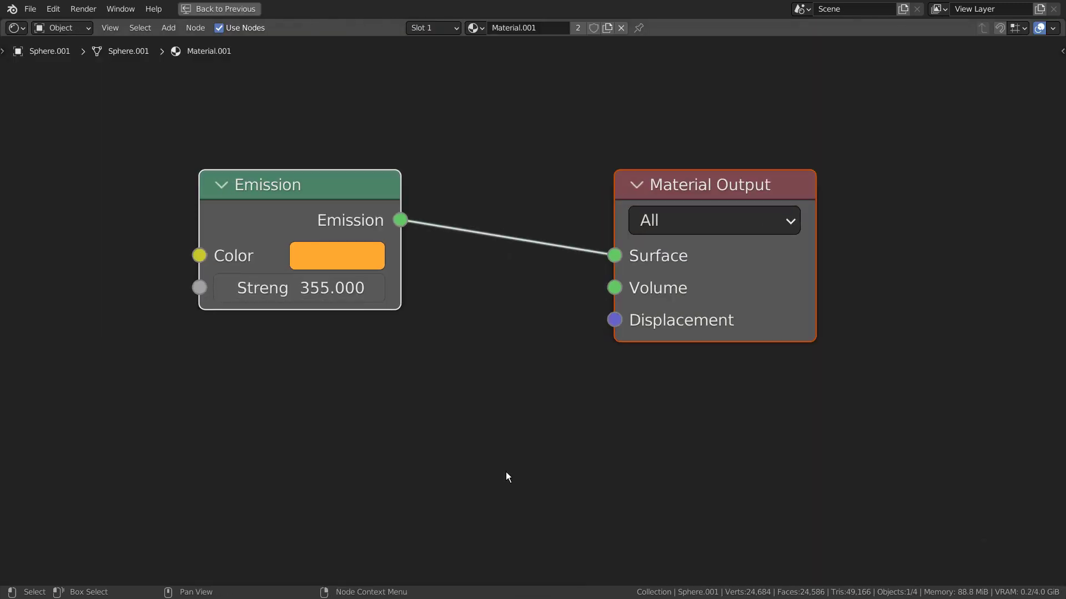
{"action": "key", "text": "ctrl"}
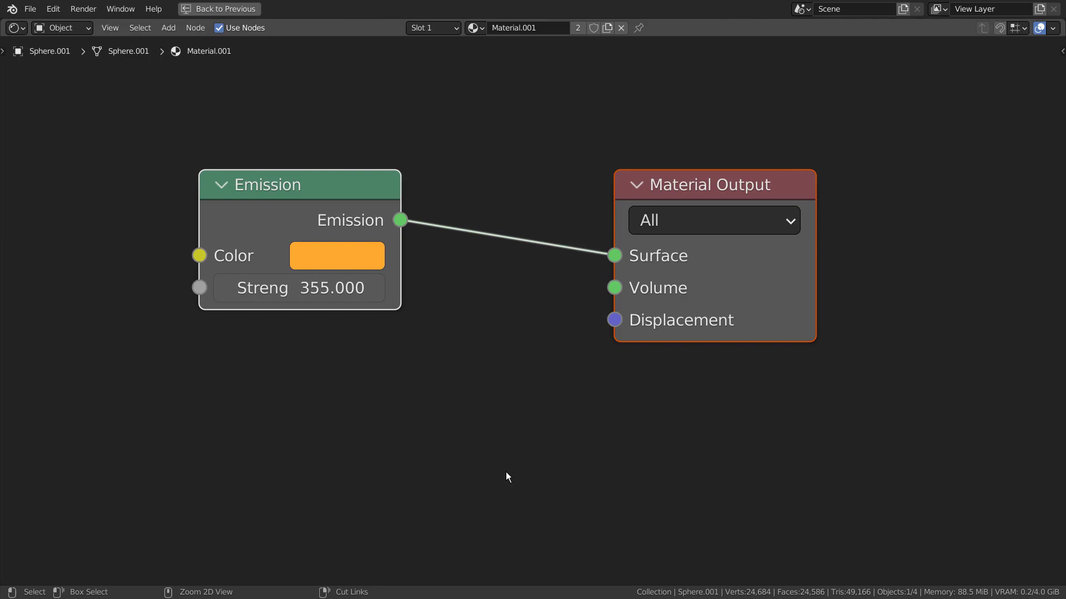
{"action": "key", "text": "ctrl+space"}
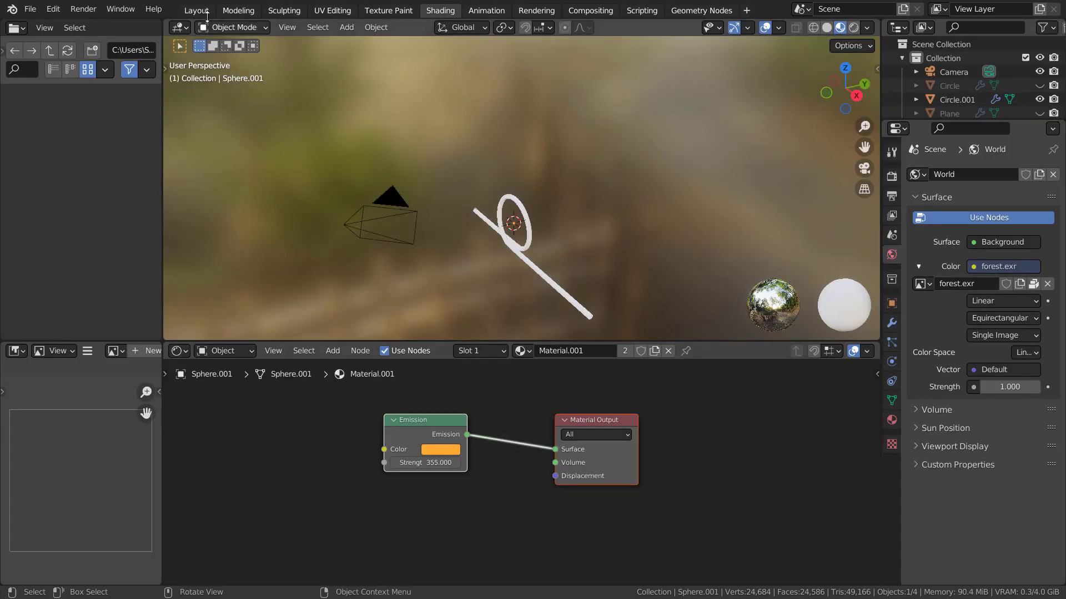
Step: Set Plane.001's particles to render as Sphere.001 object instances, then play the animation
{"action": "left_click", "coordinate": [200, 10]}
{"action": "scroll", "coordinate": [538, 314], "scroll_direction": "down", "scroll_amount": 2}
{"action": "middle_click_drag", "start_coordinate": [548, 325], "coordinate": [588, 347], "text": "shift"}
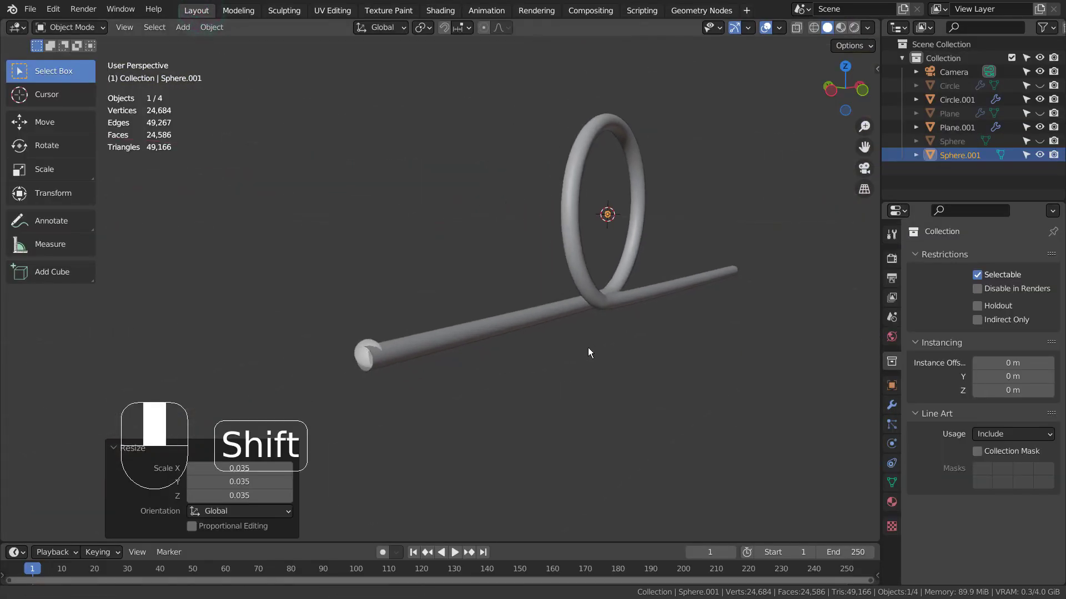
{"action": "scroll", "coordinate": [808, 438], "scroll_direction": "up", "scroll_amount": 2}
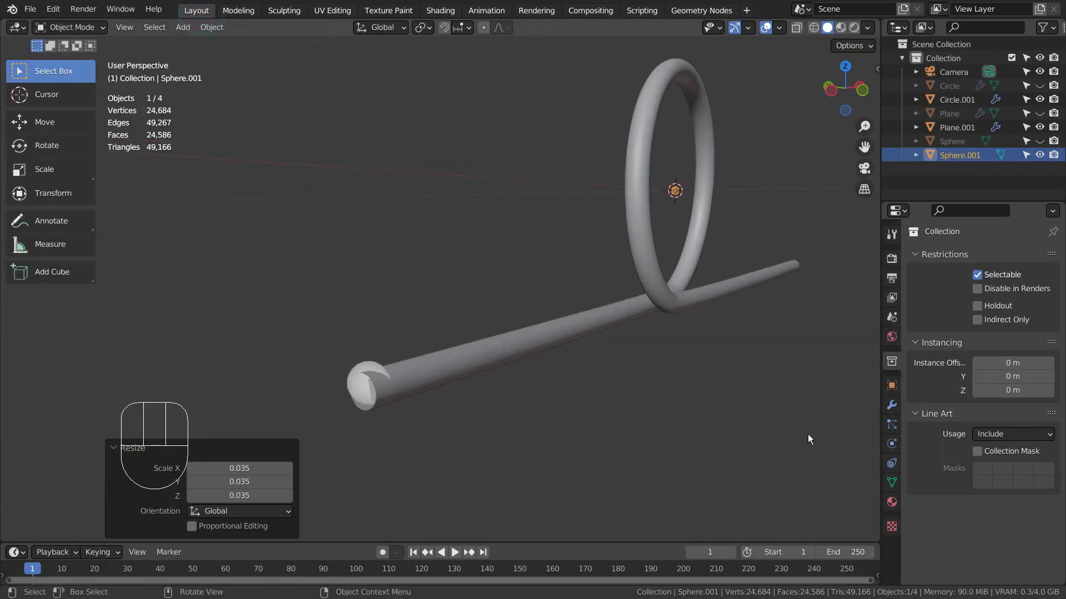
{"action": "left_click", "coordinate": [365, 384]}
{"action": "left_click", "coordinate": [891, 425]}
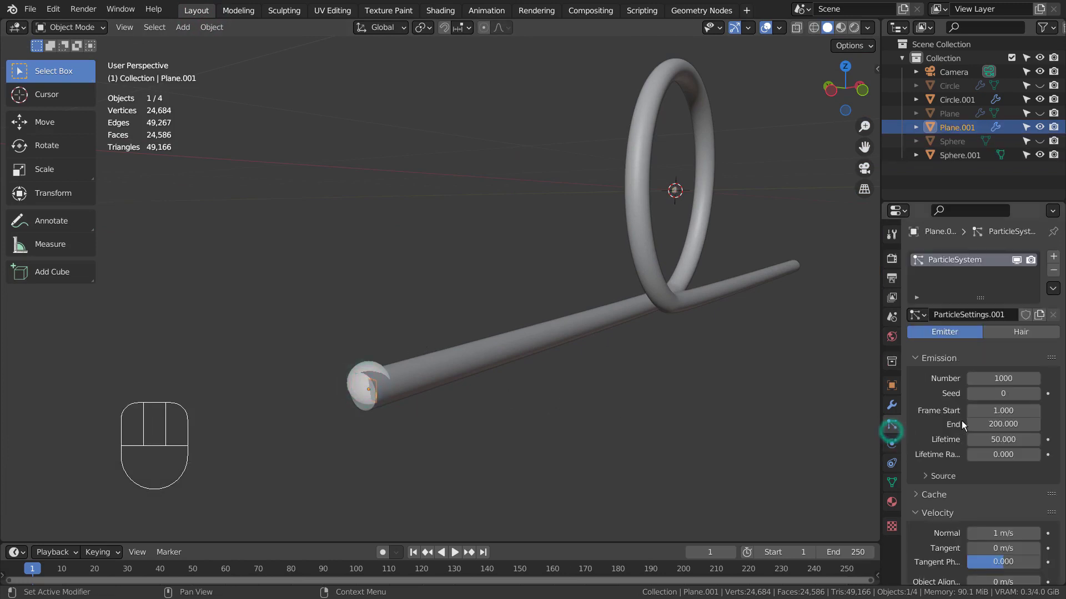
{"action": "scroll", "coordinate": [961, 425], "scroll_direction": "down", "scroll_amount": 5}
{"action": "scroll", "coordinate": [963, 430], "scroll_direction": "down", "scroll_amount": 2}
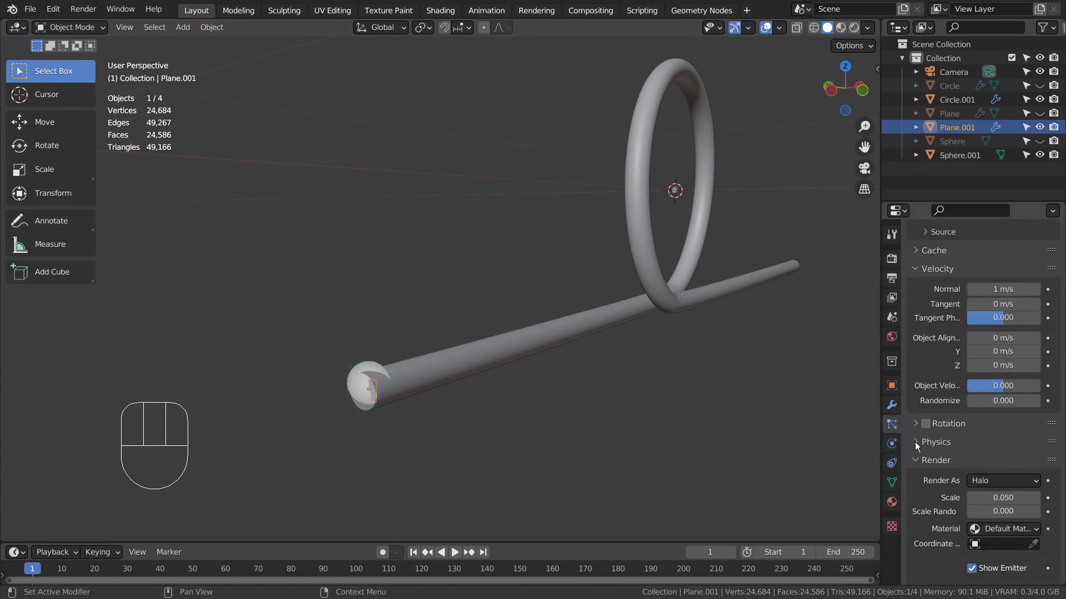
{"action": "left_click", "coordinate": [995, 482]}
{"action": "left_click", "coordinate": [990, 407]}
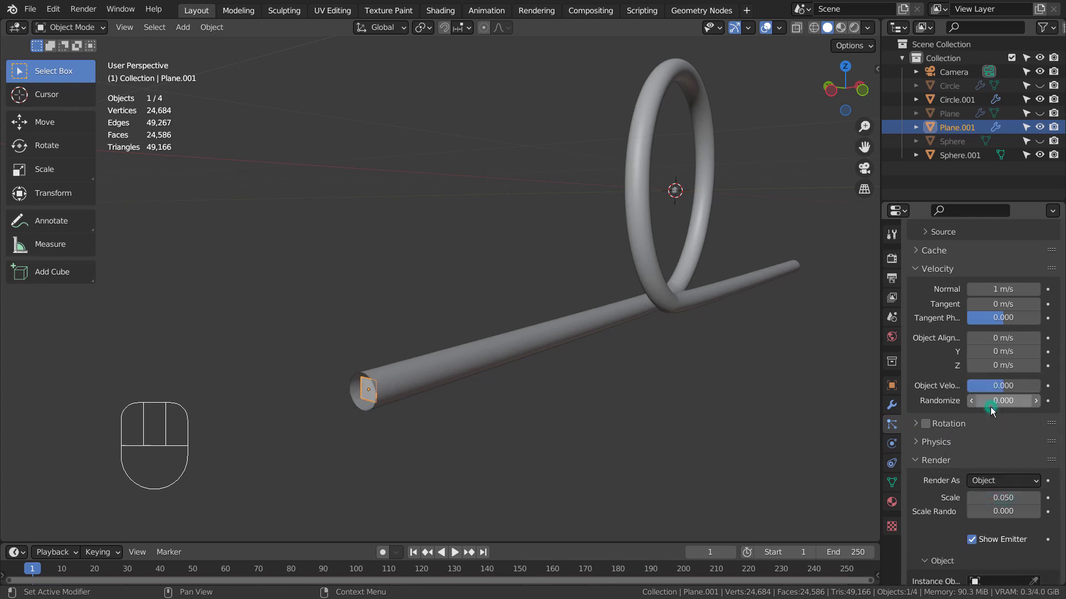
{"action": "scroll", "coordinate": [1011, 460], "scroll_direction": "down", "scroll_amount": 2}
{"action": "scroll", "coordinate": [1010, 460], "scroll_direction": "down", "scroll_amount": 2}
{"action": "left_click", "coordinate": [991, 471]}
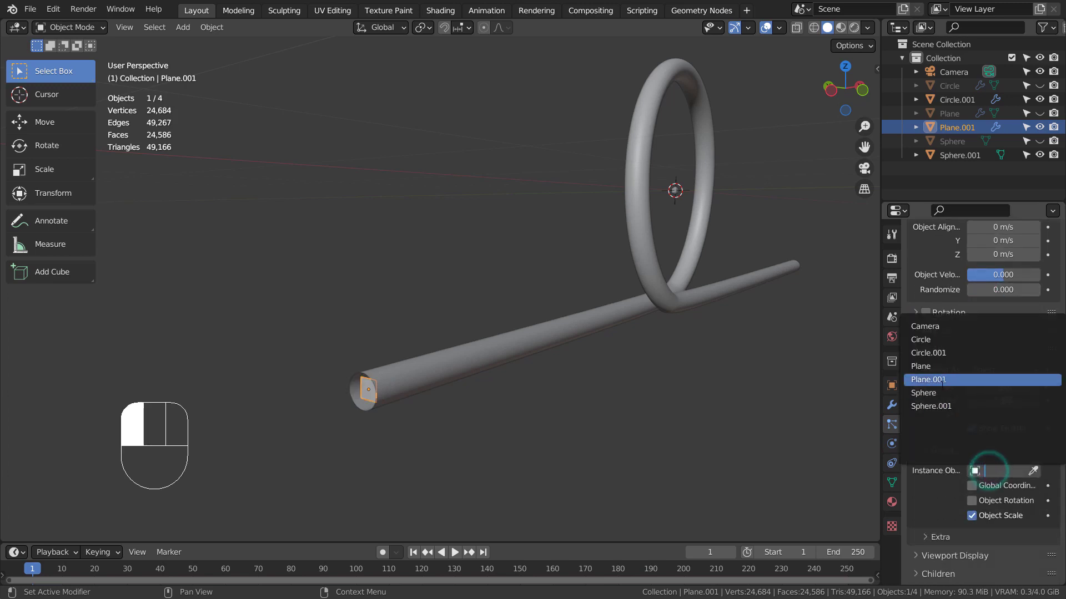
{"action": "left_click", "coordinate": [945, 407]}
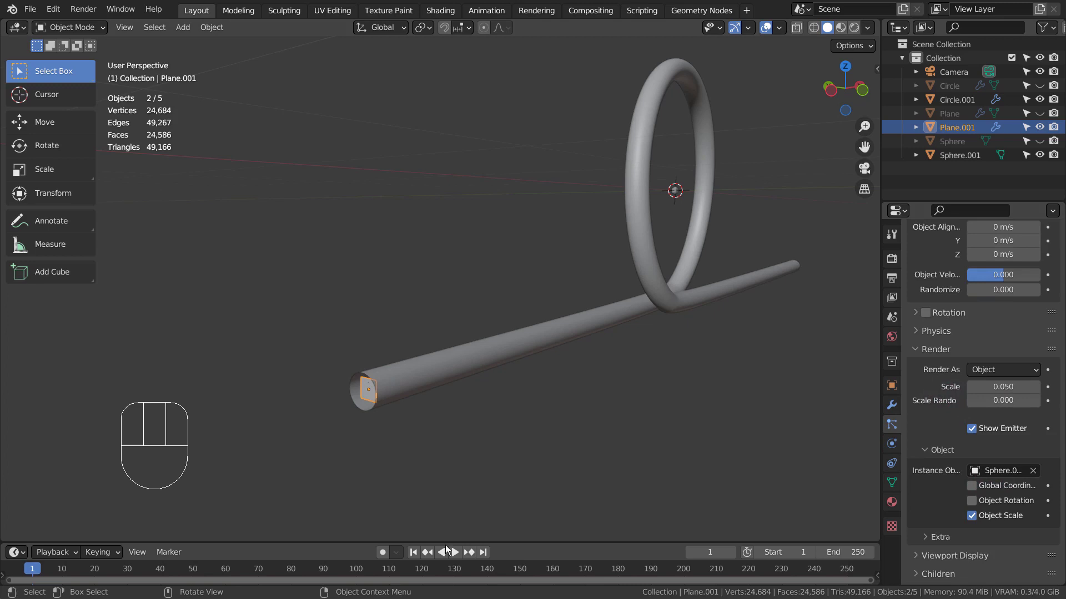
{"action": "left_click", "coordinate": [454, 553]}
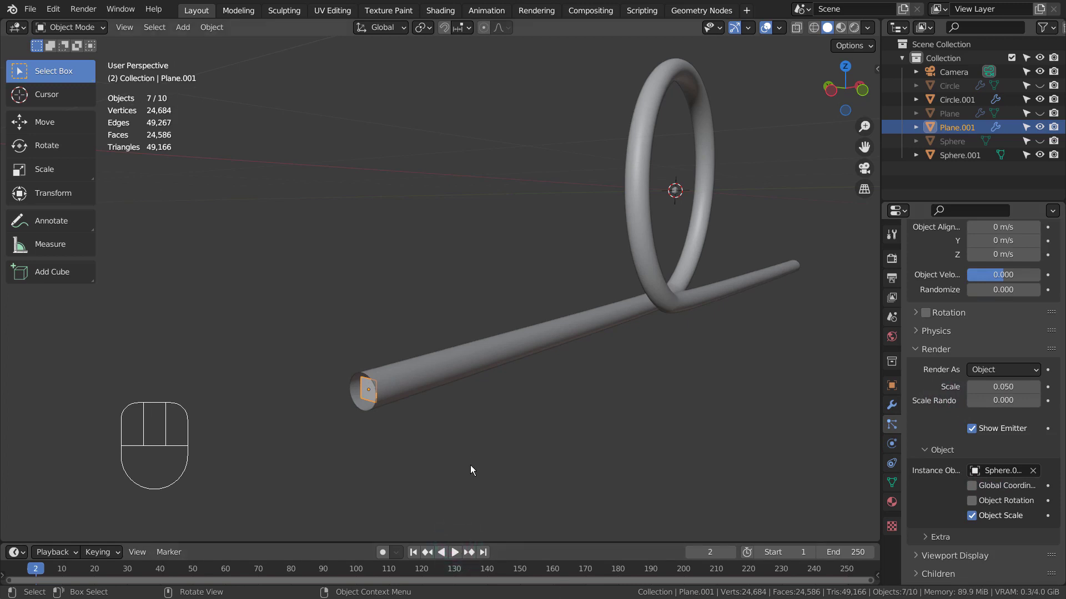
Step: Switch the viewport to wireframe and play the animation to inspect the particles in the tube
{"action": "key", "text": "shift+z"}
{"action": "scroll", "coordinate": [471, 457], "scroll_direction": "up", "scroll_amount": 3}
{"action": "middle_click_drag", "start_coordinate": [471, 457], "coordinate": [525, 354], "text": "shift"}
{"action": "left_click", "coordinate": [455, 552]}
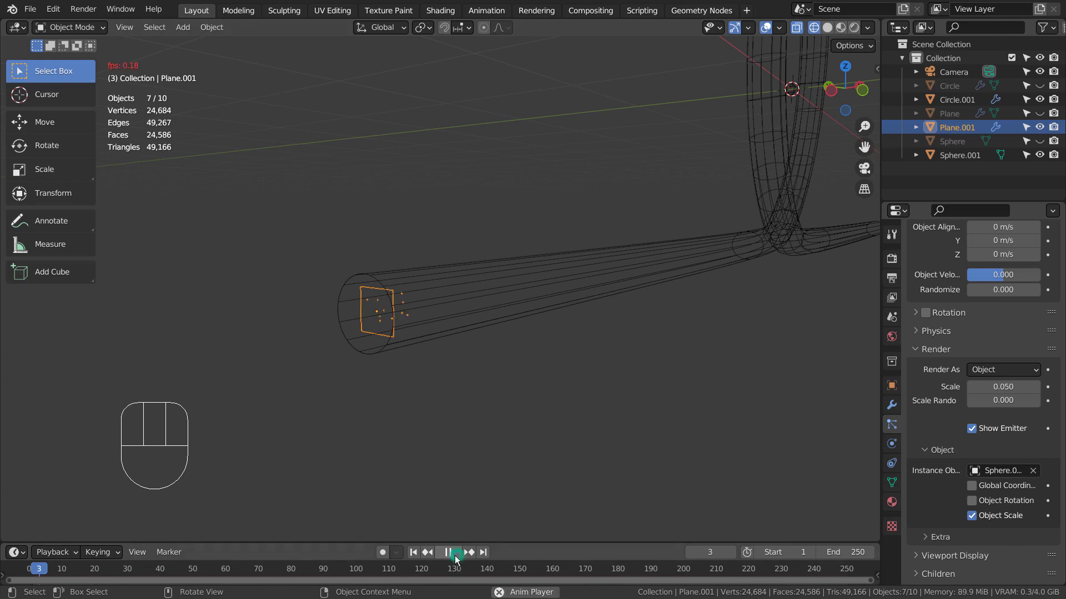
{"action": "middle_click_drag", "start_coordinate": [759, 411], "coordinate": [529, 451]}
{"action": "scroll", "coordinate": [725, 422], "scroll_direction": "down", "scroll_amount": 2}
{"action": "scroll", "coordinate": [932, 334], "scroll_direction": "up", "scroll_amount": 3}
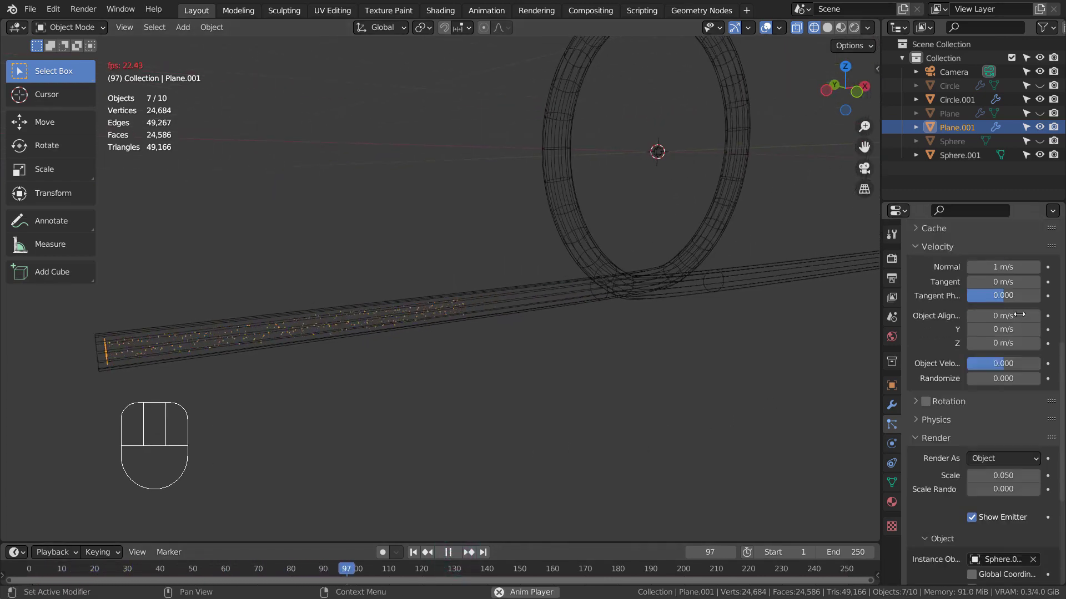
{"action": "scroll", "coordinate": [1022, 321], "scroll_direction": "up", "scroll_amount": 3}
{"action": "scroll", "coordinate": [1023, 321], "scroll_direction": "up", "scroll_amount": 2}
Step: Set particle Emission End to frame 250 and Lifetime to 250, then replay the animation
{"action": "left_click", "coordinate": [1004, 336]}
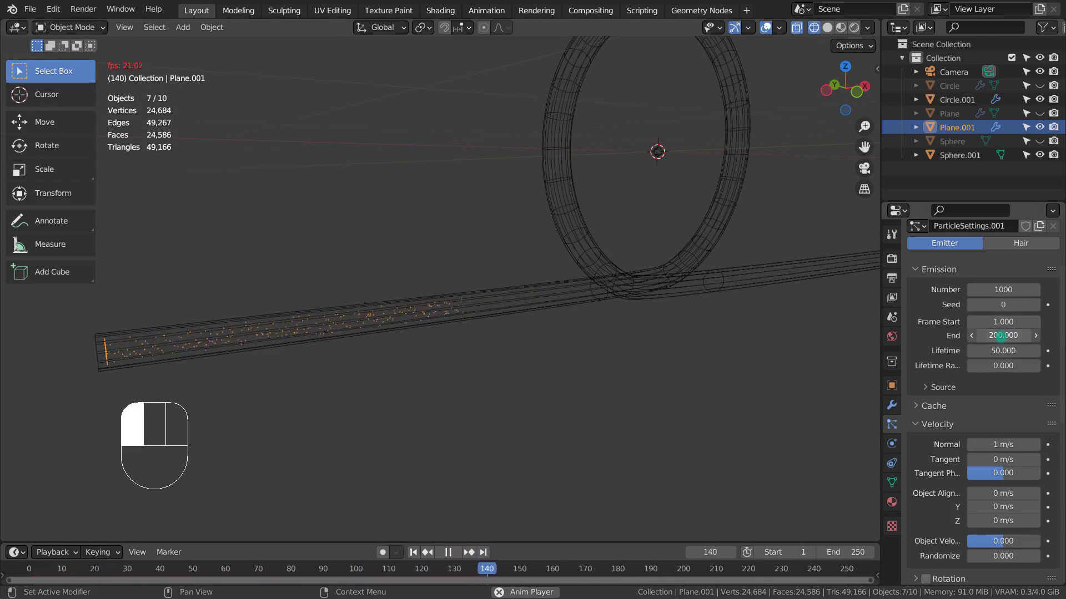
{"action": "type", "text": "250"}
{"action": "key", "text": "Tab"}
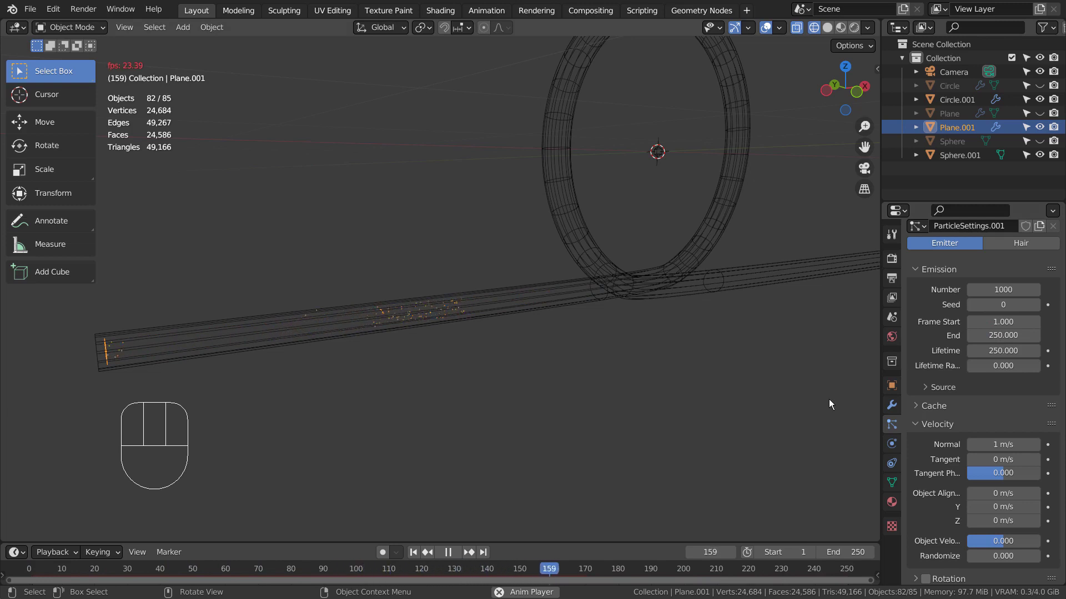
{"action": "left_click", "coordinate": [413, 552]}
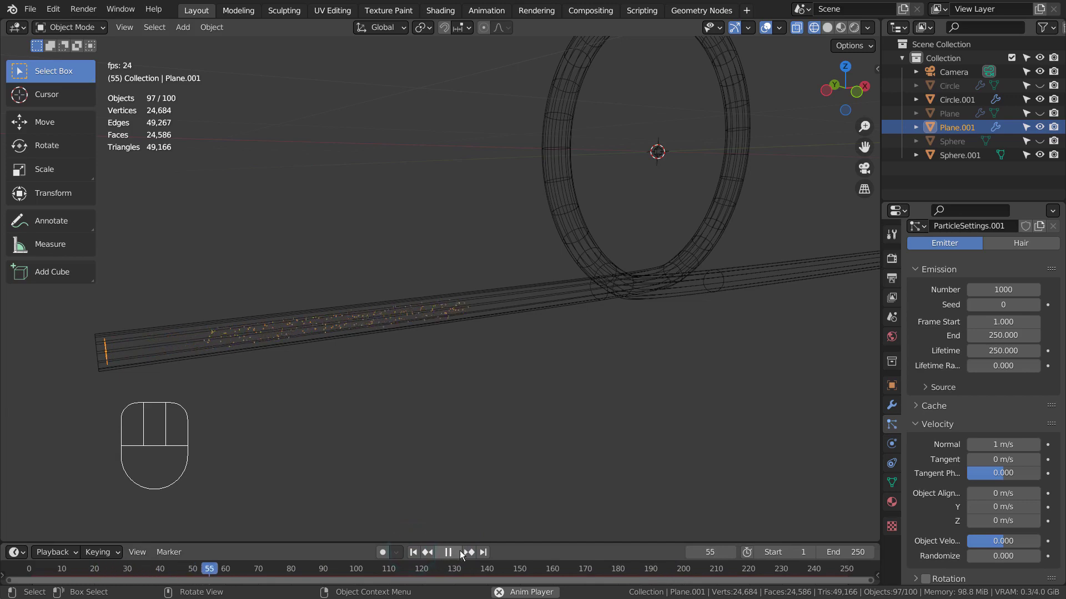
{"action": "mouse_move", "coordinate": [658, 372]}
{"action": "middle_mouse_down"}
{"action": "mouse_move", "coordinate": [771, 318]}
{"action": "mouse_move", "coordinate": [650, 324]}
{"action": "middle_mouse_up"}
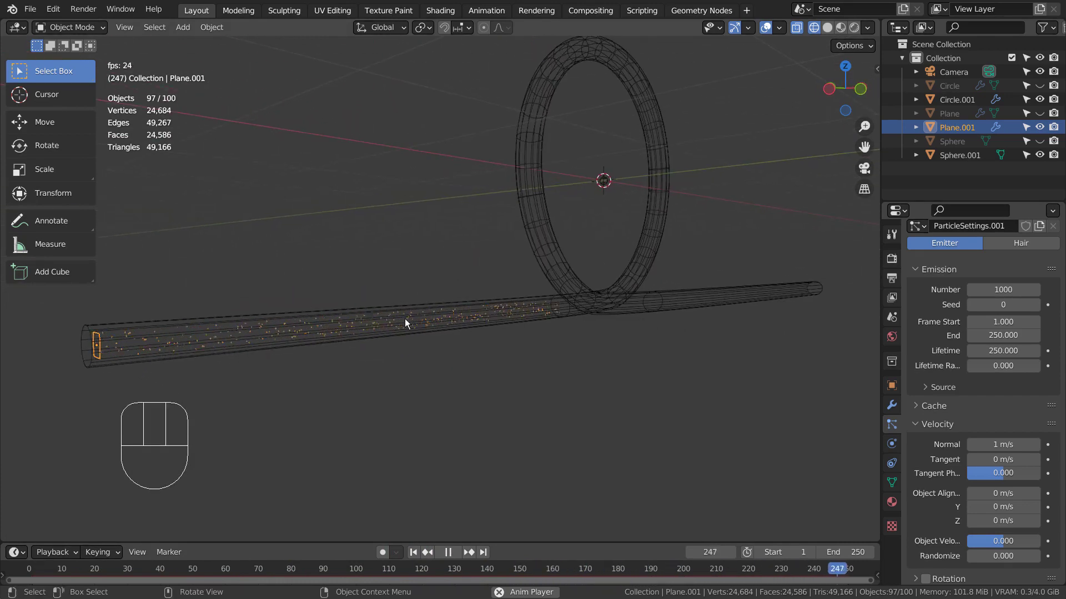
{"action": "scroll", "coordinate": [405, 319], "scroll_direction": "down", "scroll_amount": 3}
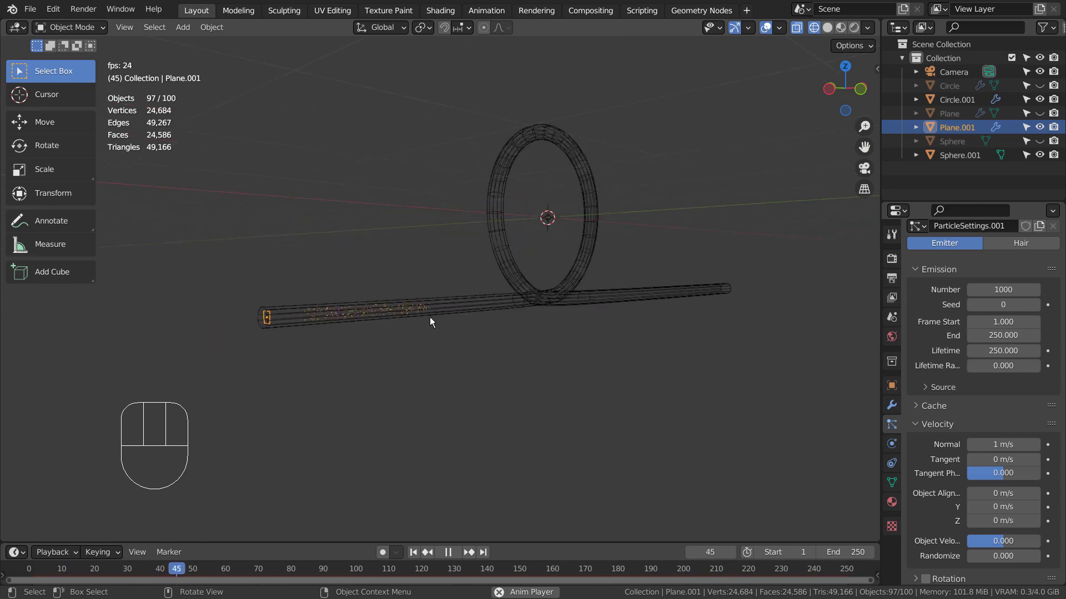
{"action": "middle_click_drag", "start_coordinate": [433, 317], "coordinate": [443, 350]}
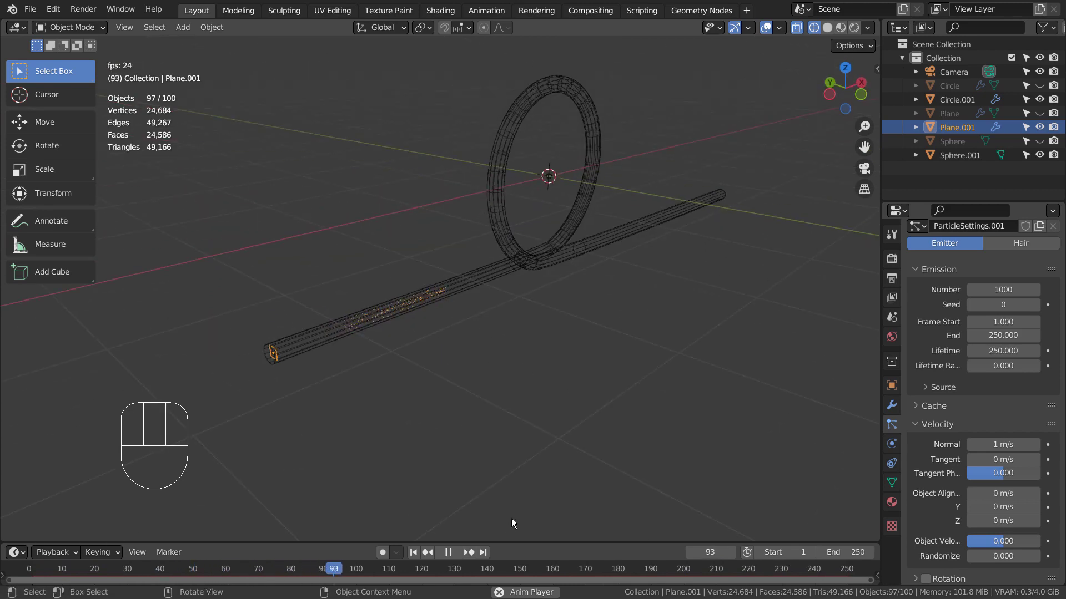
{"action": "left_click", "coordinate": [448, 555]}
{"action": "key", "text": "shift+a"}
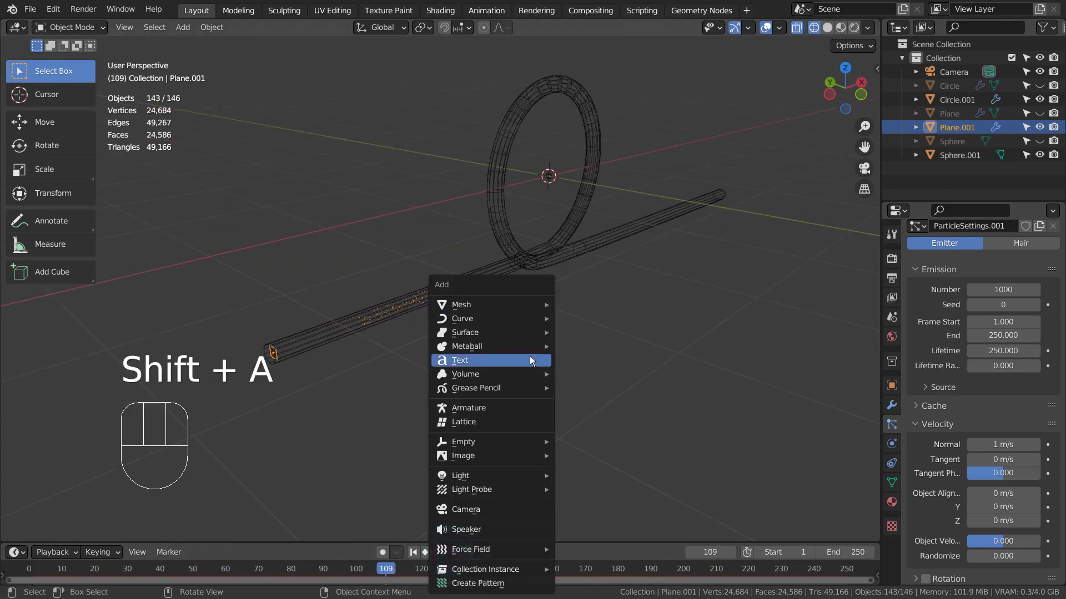
{"action": "mouse_move", "coordinate": [471, 550]}
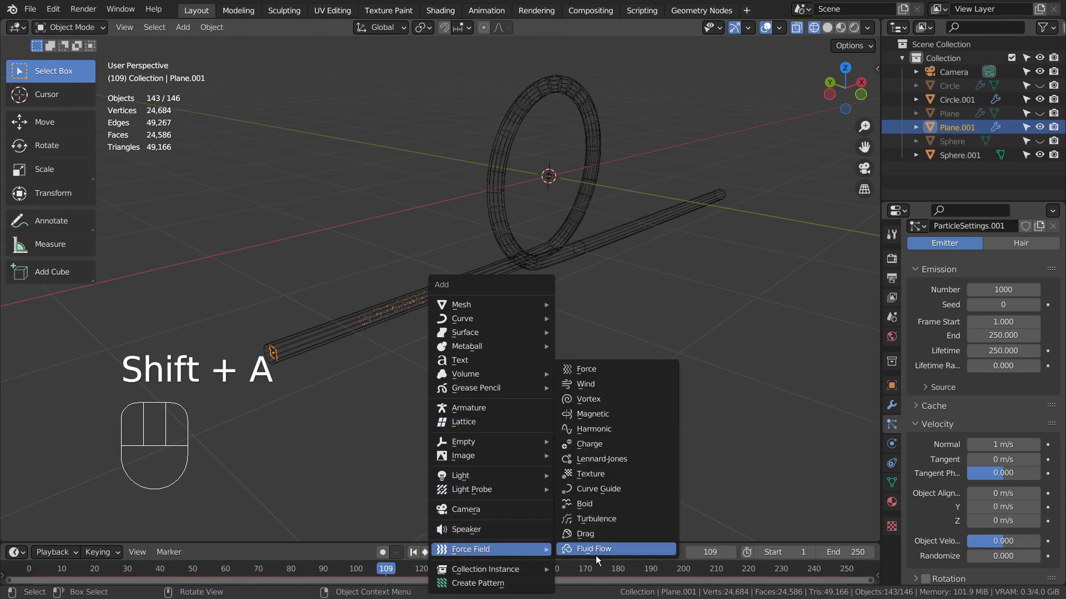
Step: Add a Force force field, place it left of the loop, and test playback
{"action": "left_click", "coordinate": [608, 364]}
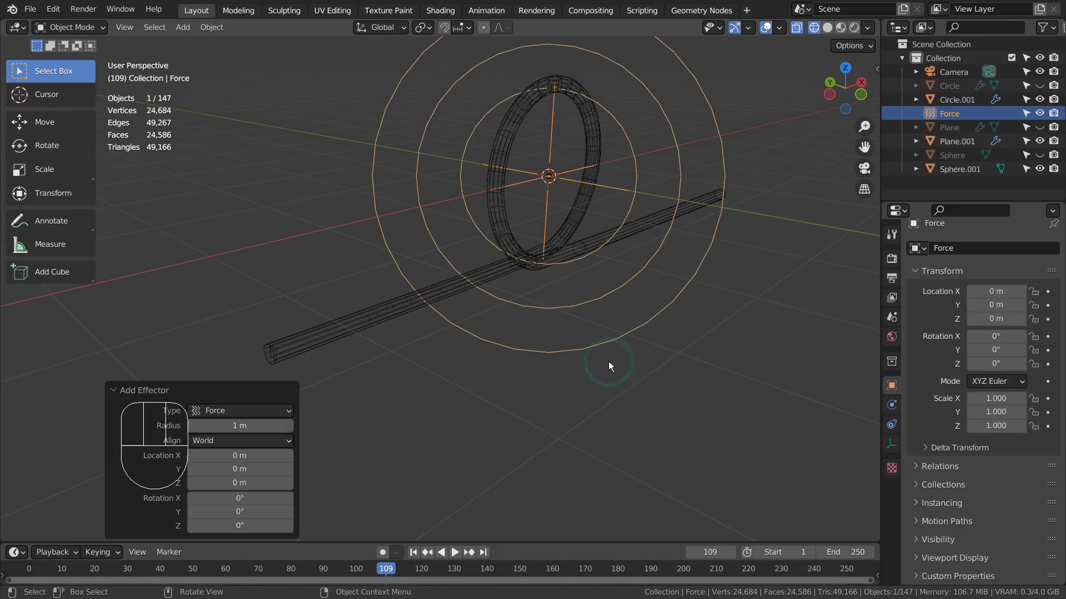
{"action": "key", "text": "KP_3"}
{"action": "key", "text": "ctrl+KP_3"}
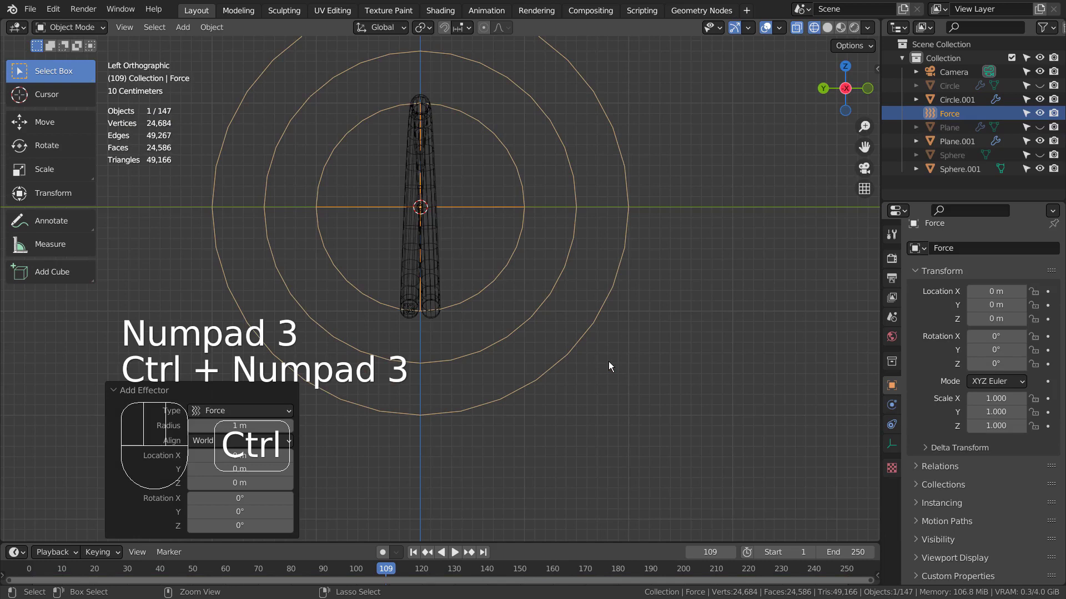
{"action": "key", "text": "ctrl+KP_1"}
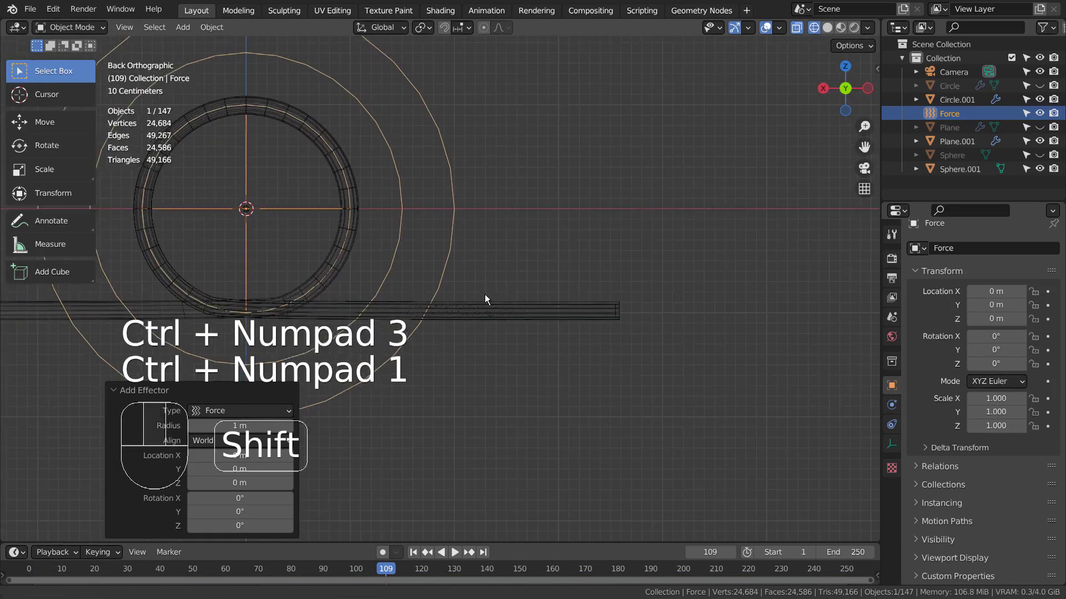
{"action": "mouse_move", "coordinate": [488, 297]}
{"action": "middle_mouse_down", "text": "shift"}
{"action": "mouse_move", "coordinate": [718, 339]}
{"action": "mouse_move", "coordinate": [696, 340]}
{"action": "middle_mouse_up", "text": "shift"}
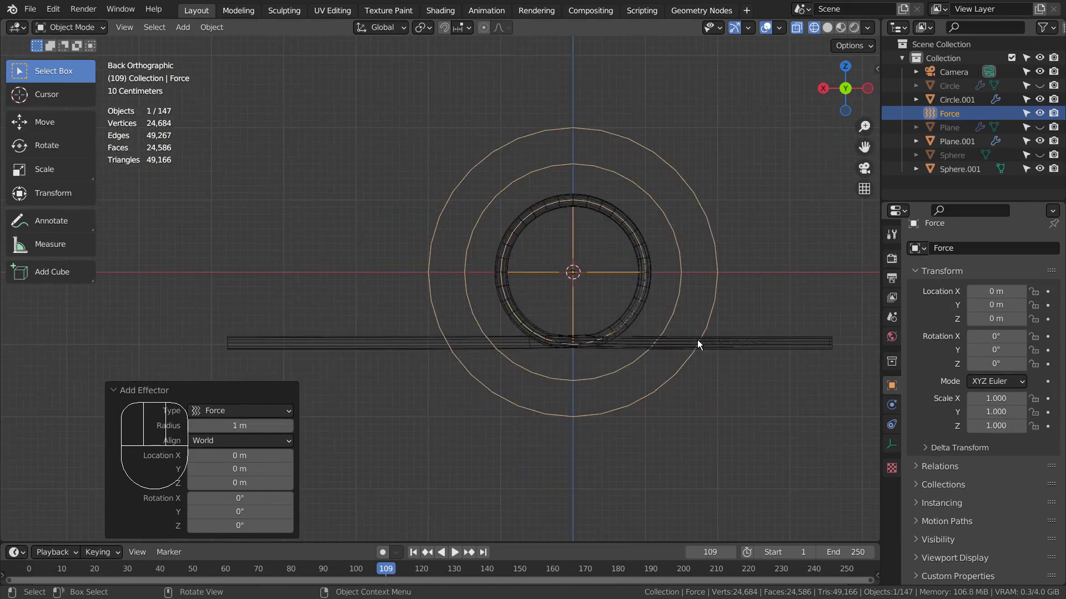
{"action": "key", "text": "g"}
{"action": "left_click", "coordinate": [317, 411]}
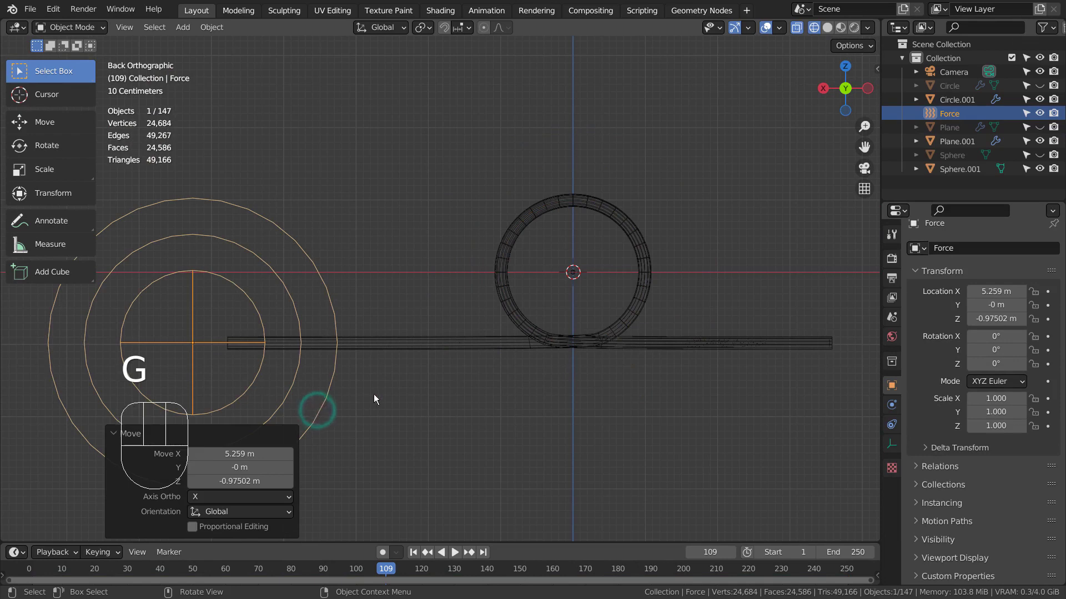
{"action": "middle_click_drag", "start_coordinate": [374, 400], "coordinate": [450, 426]}
{"action": "key", "text": "space"}
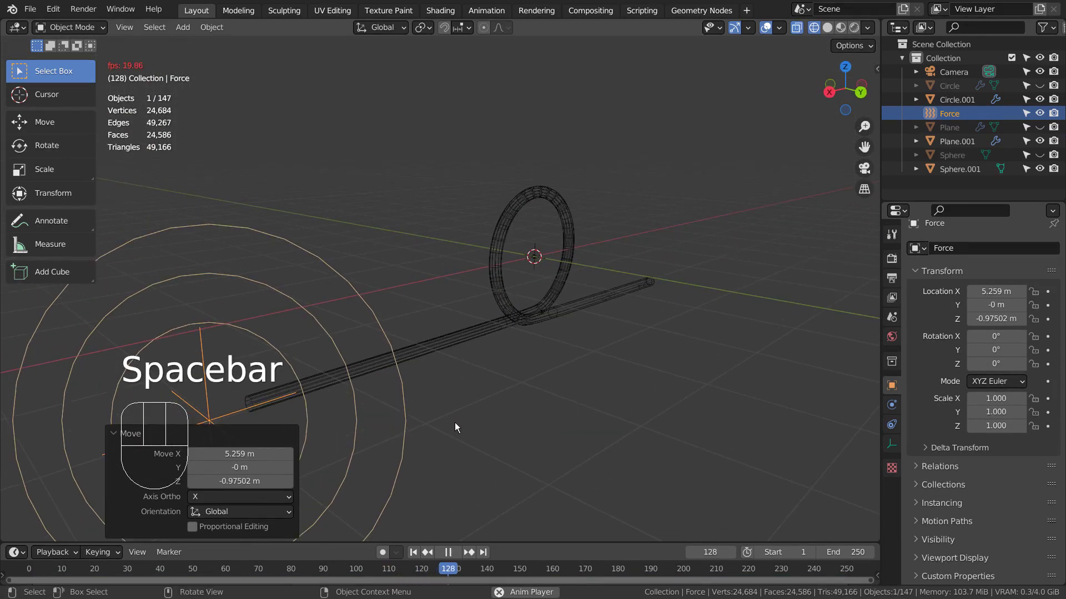
{"action": "key", "text": "space"}
Step: Undo the overshoot and move the force field along X to about -5.375 m
{"action": "key", "text": "g"}
{"action": "key", "text": "y"}
{"action": "key", "text": "x"}
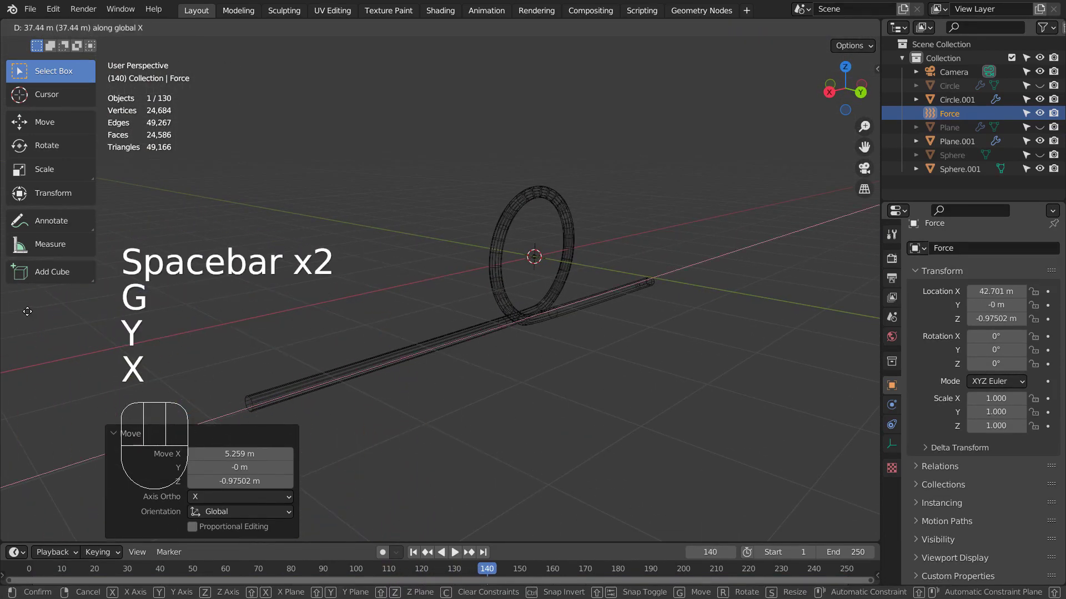
{"action": "right_click", "coordinate": [390, 318]}
{"action": "key", "text": "ctrl+z"}
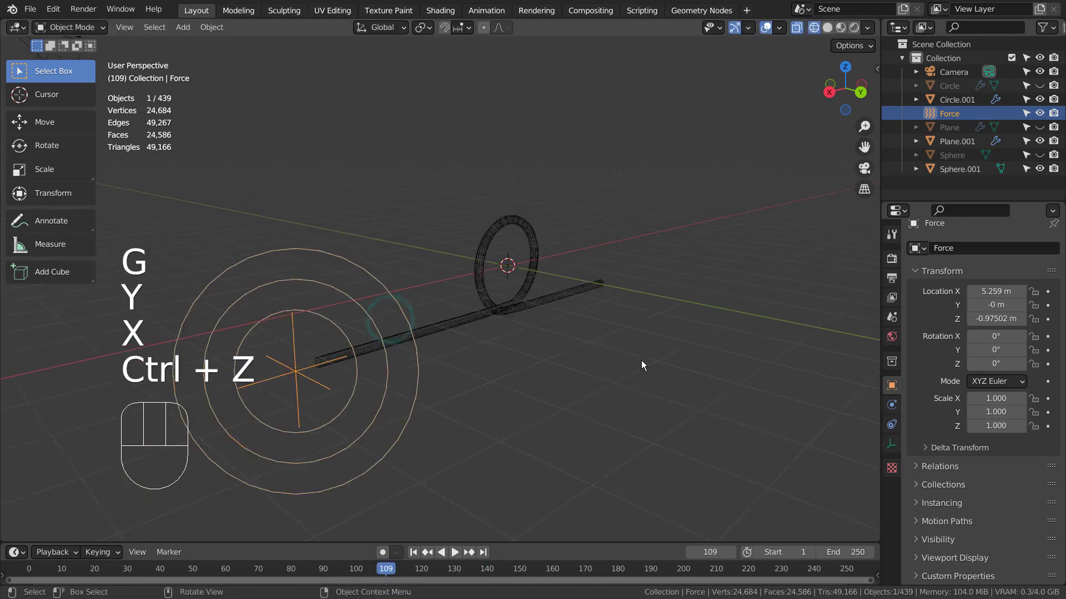
{"action": "middle_click_drag", "start_coordinate": [642, 360], "coordinate": [595, 380]}
{"action": "key", "text": "g"}
{"action": "key", "text": "x"}
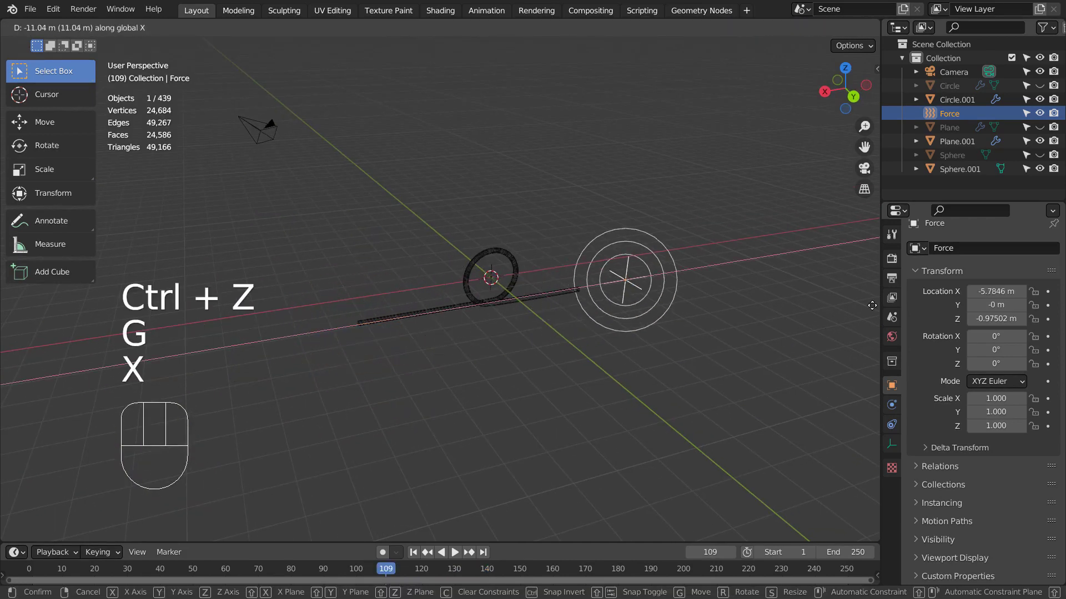
{"action": "left_click", "coordinate": [849, 302]}
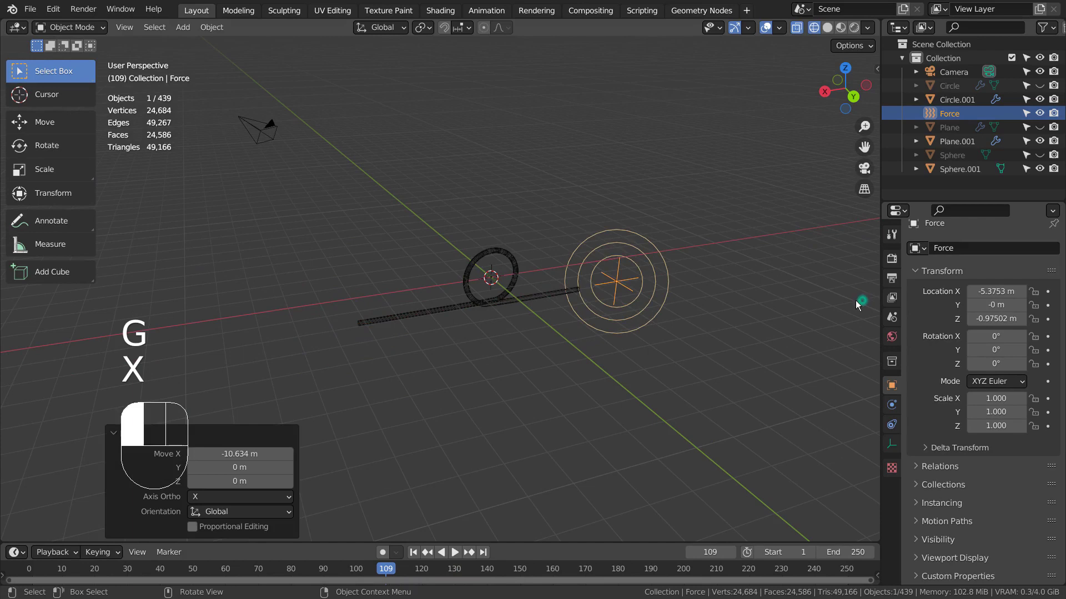
Step: Play the simulation to check that particles move inside the tube
{"action": "mouse_move", "coordinate": [862, 302]}
{"action": "middle_mouse_down"}
{"action": "mouse_move", "coordinate": [526, 289]}
{"action": "mouse_move", "coordinate": [297, 325]}
{"action": "middle_mouse_up"}
{"action": "scroll", "coordinate": [546, 273], "scroll_direction": "up", "scroll_amount": 3}
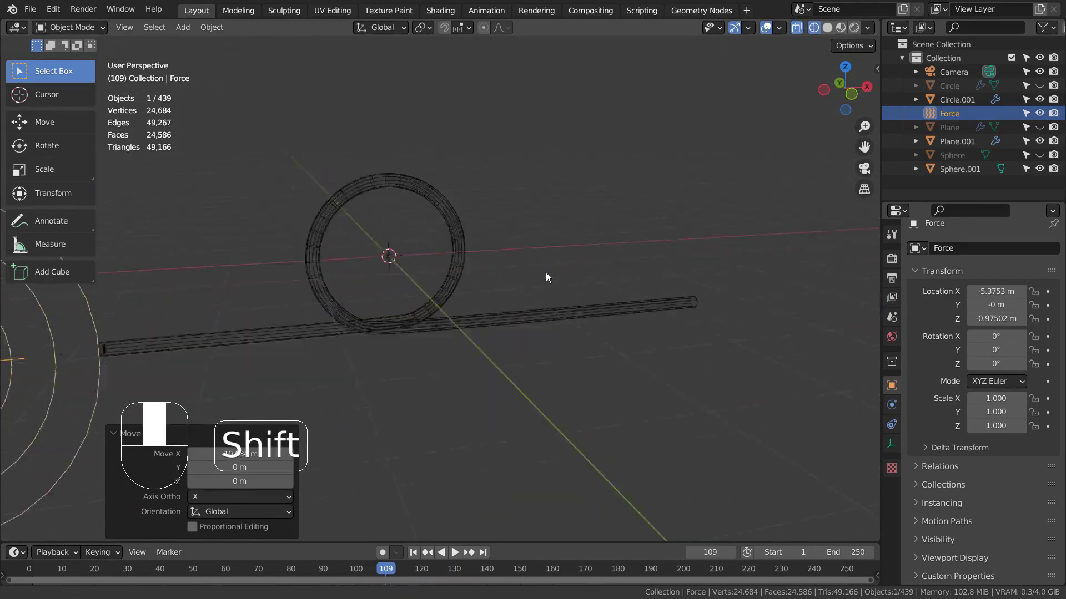
{"action": "middle_click_drag", "start_coordinate": [545, 272], "coordinate": [597, 277], "text": "shift"}
{"action": "scroll", "coordinate": [556, 332], "scroll_direction": "up", "scroll_amount": 3}
{"action": "middle_click_drag", "start_coordinate": [556, 333], "coordinate": [463, 487]}
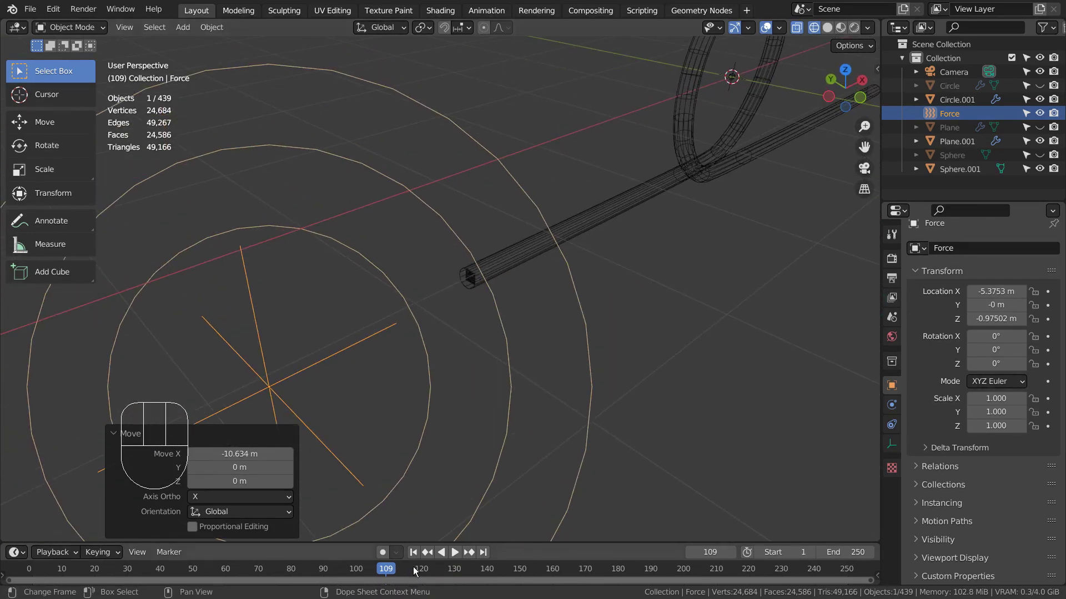
{"action": "left_click", "coordinate": [456, 553]}
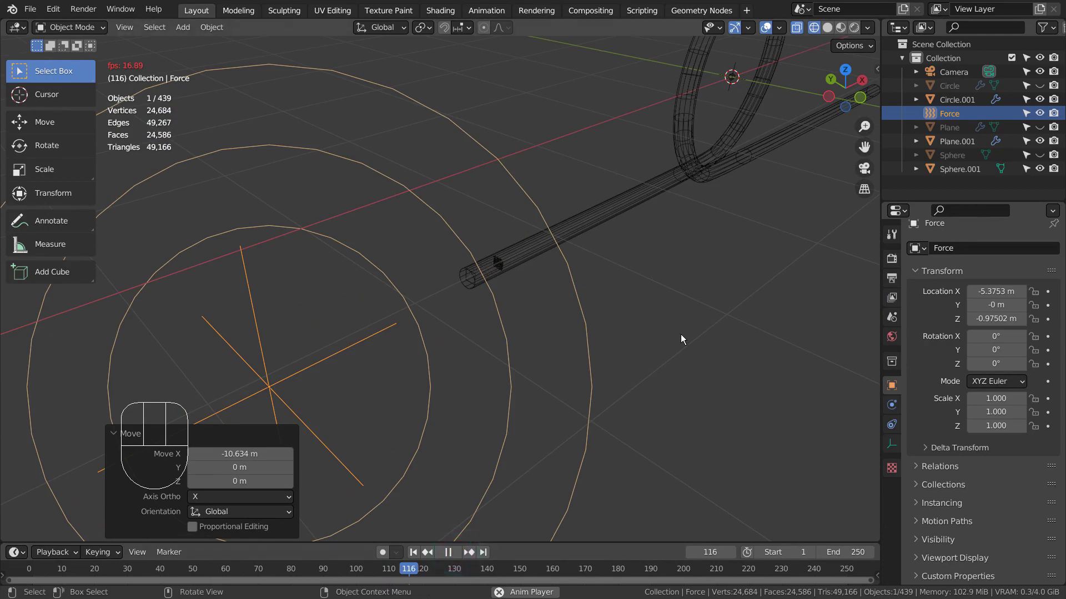
{"action": "mouse_move", "coordinate": [652, 341]}
{"action": "middle_mouse_down", "text": "shift"}
{"action": "mouse_move", "coordinate": [452, 400]}
{"action": "mouse_move", "coordinate": [428, 394]}
{"action": "middle_mouse_up", "text": "shift"}
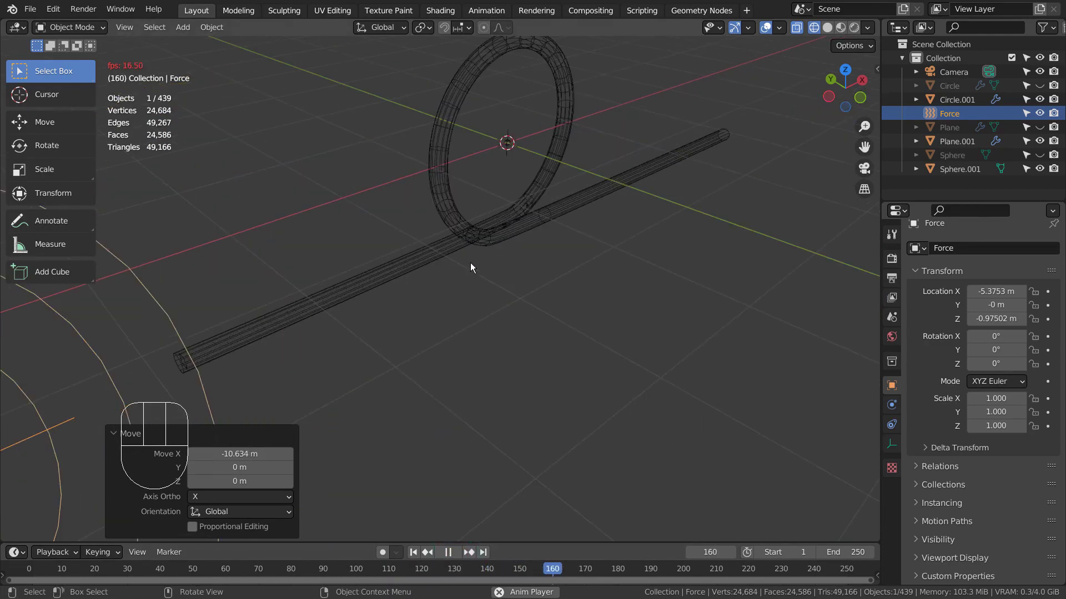
Step: Rewind to frame 1, make Plane.001 a Passive rigid body, and play the simulation
{"action": "left_click", "coordinate": [448, 552]}
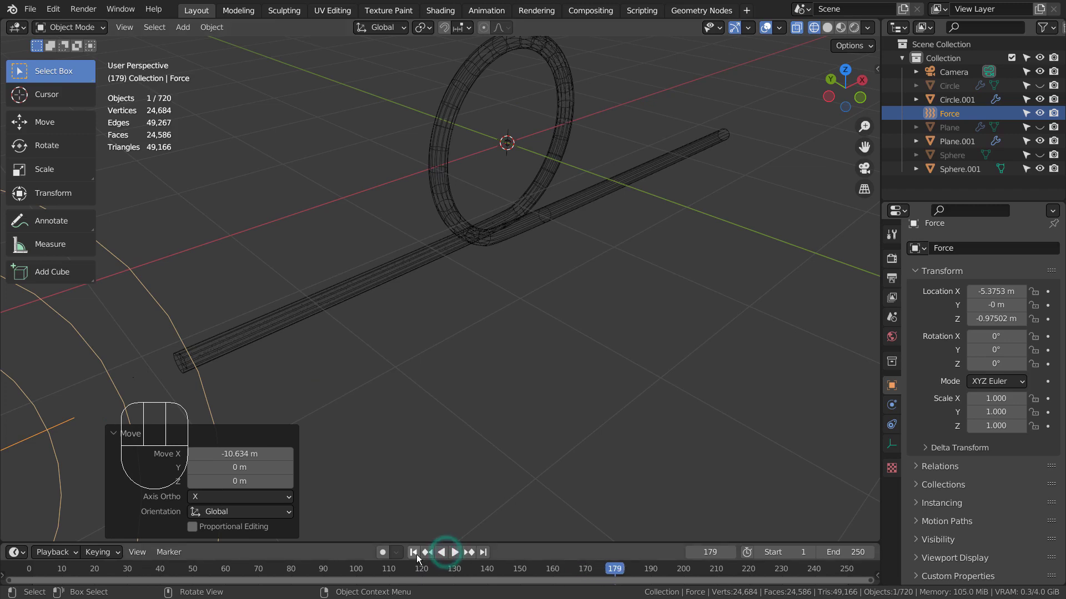
{"action": "left_click", "coordinate": [414, 552]}
{"action": "left_click", "coordinate": [187, 363]}
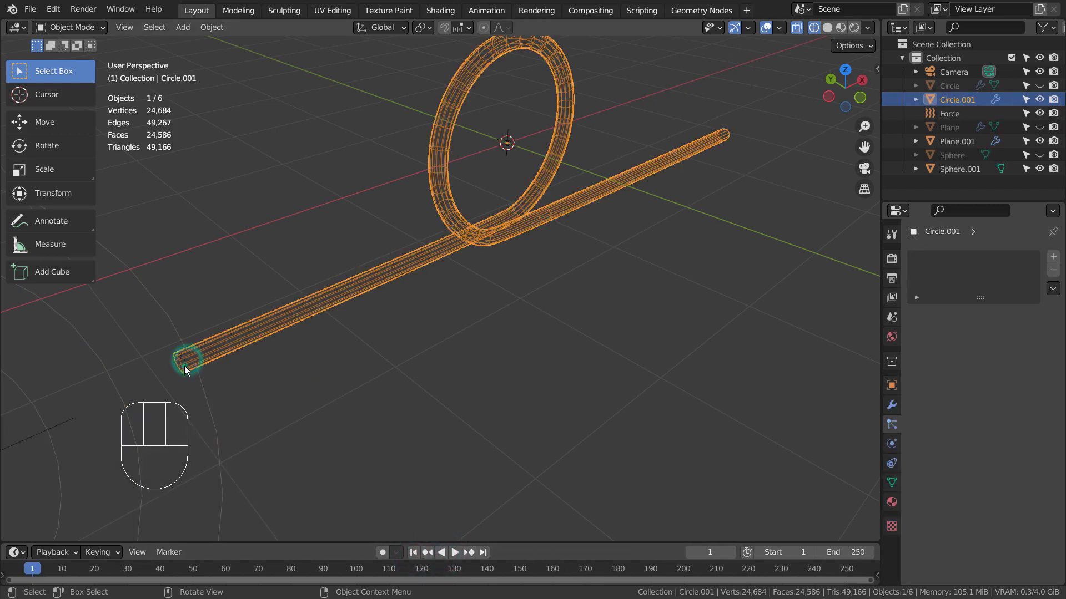
{"action": "left_click", "coordinate": [892, 445]}
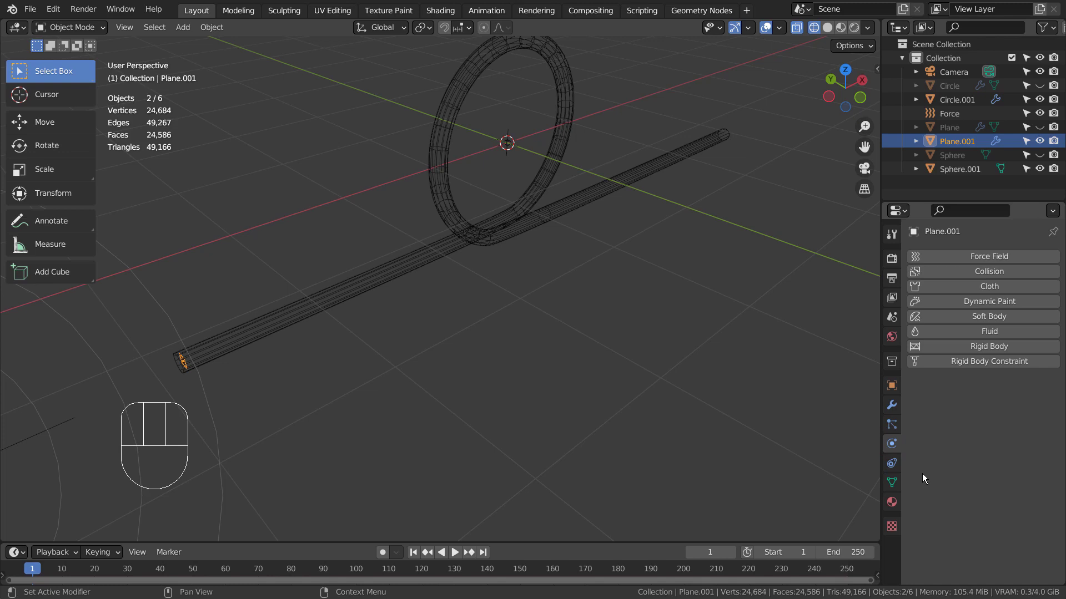
{"action": "left_click", "coordinate": [1002, 317]}
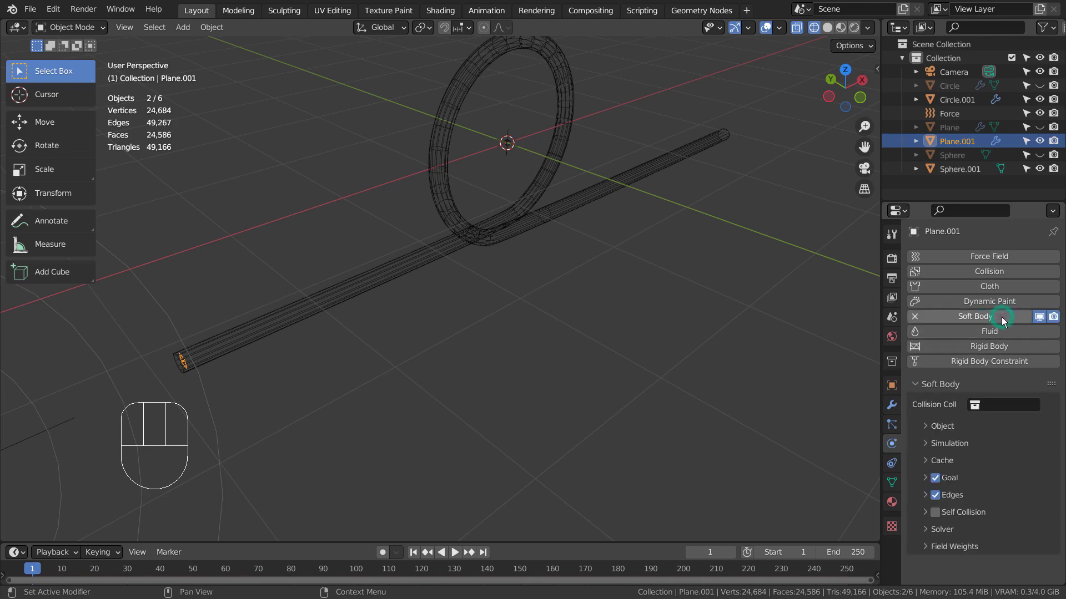
{"action": "left_click", "coordinate": [949, 317]}
{"action": "left_click", "coordinate": [955, 344]}
{"action": "left_click", "coordinate": [989, 405]}
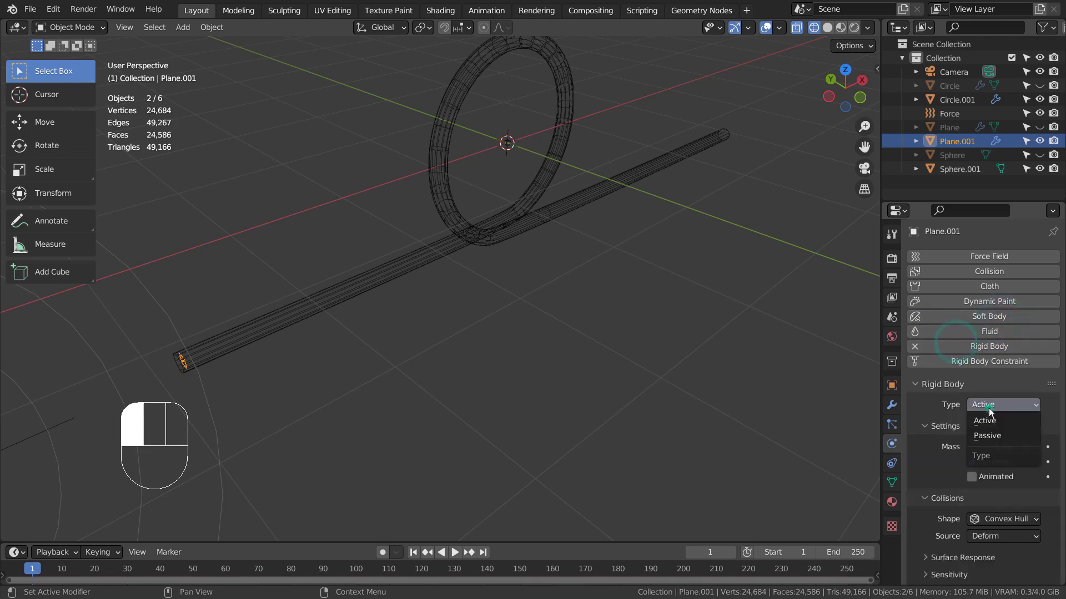
{"action": "left_click", "coordinate": [990, 437]}
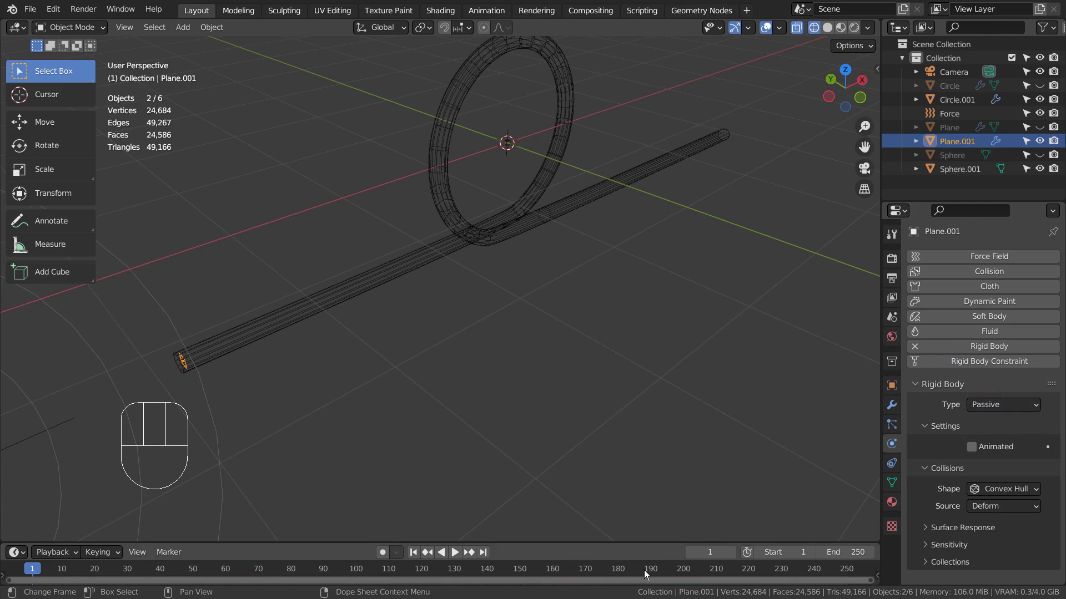
{"action": "left_click", "coordinate": [456, 551]}
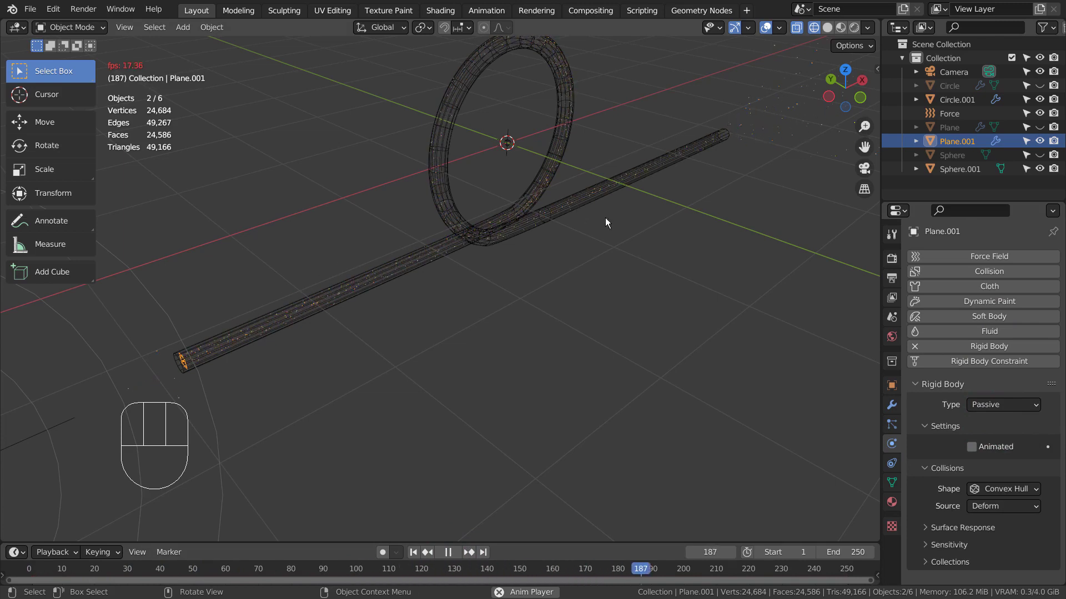
Step: Raise the particle Render Scale from 0.050 to 0.100
{"action": "left_click", "coordinate": [889, 424]}
{"action": "scroll", "coordinate": [990, 417], "scroll_direction": "down", "scroll_amount": 5}
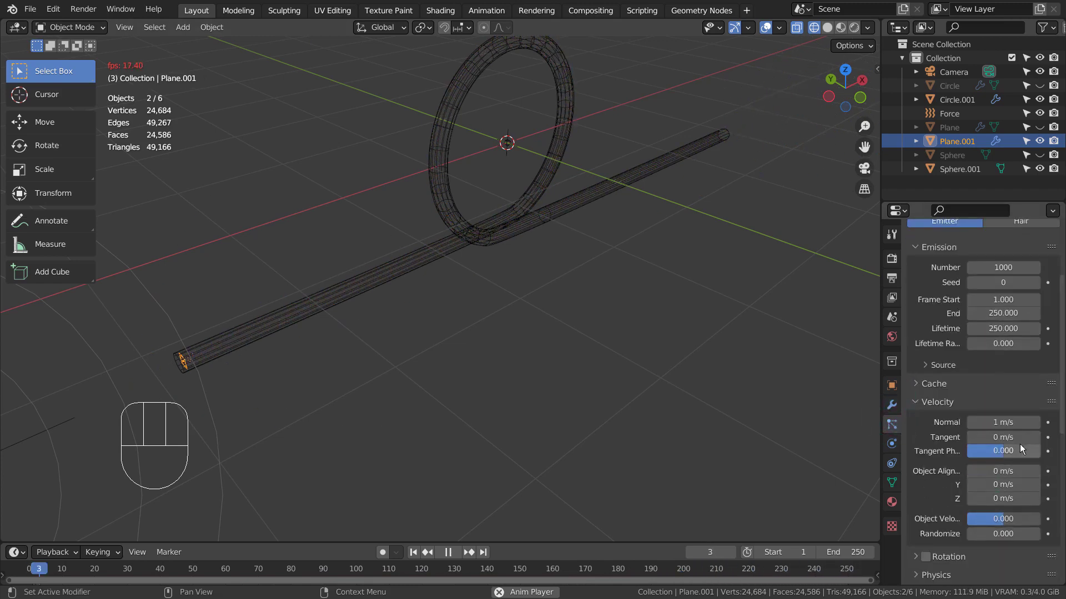
{"action": "scroll", "coordinate": [1020, 444], "scroll_direction": "down", "scroll_amount": 3}
{"action": "scroll", "coordinate": [1015, 428], "scroll_direction": "down", "scroll_amount": 3}
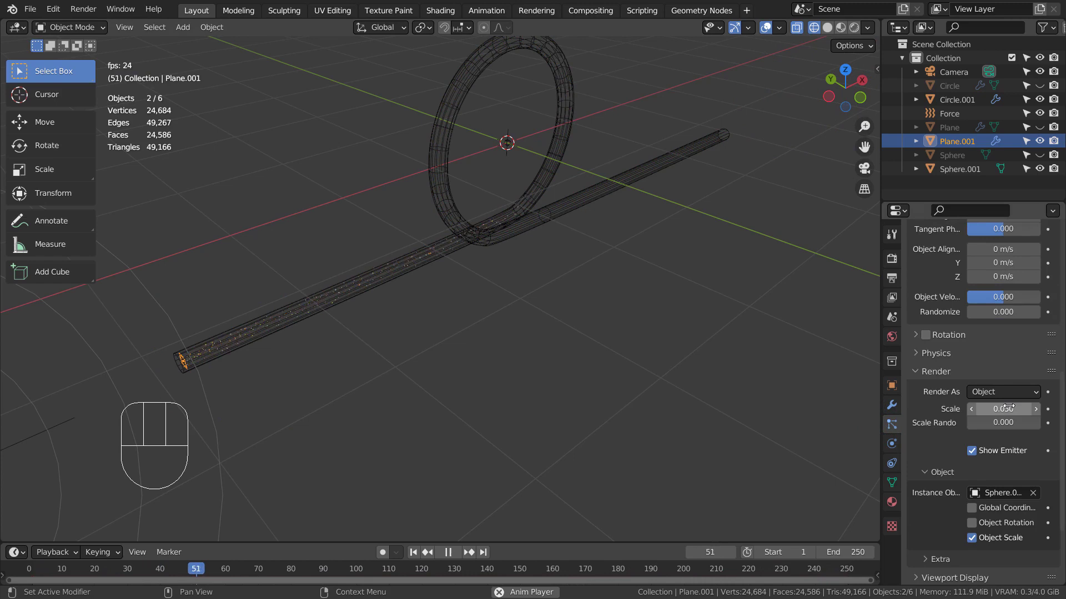
{"action": "left_click_drag", "start_coordinate": [1007, 409], "coordinate": [1040, 408]}
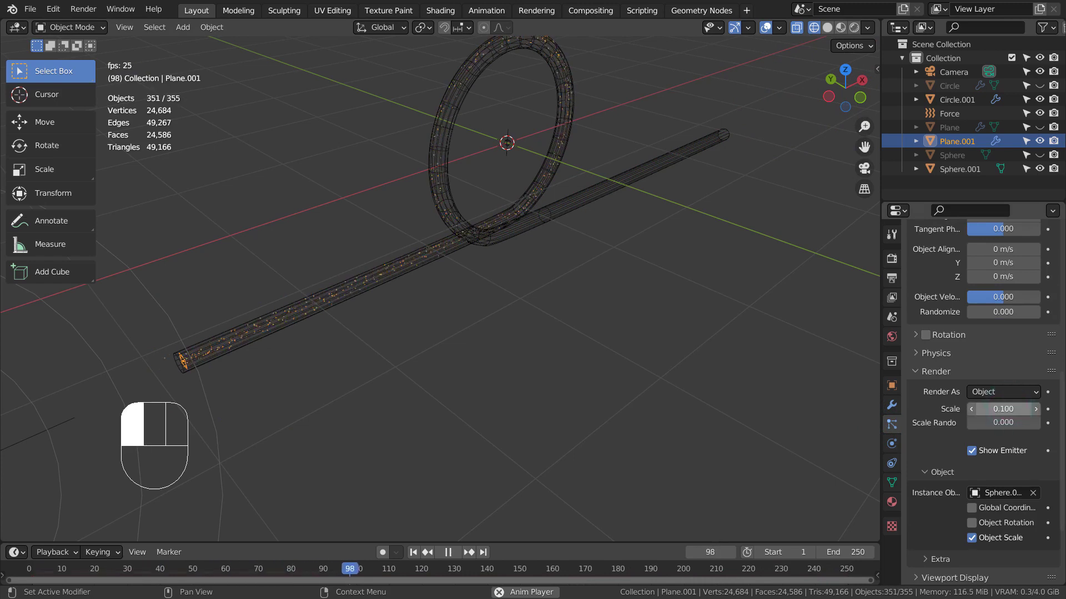
Step: Switch to Material Preview shading and hide the tube Circle.001
{"action": "left_click", "coordinate": [840, 26]}
{"action": "left_click", "coordinate": [572, 193]}
{"action": "left_click", "coordinate": [507, 139]}
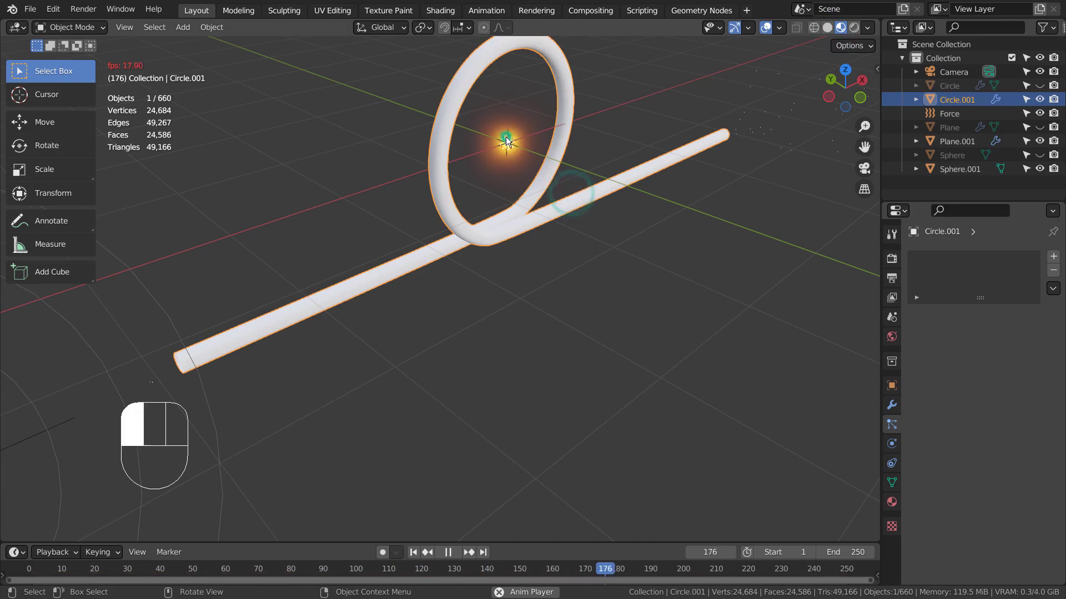
{"action": "left_click", "coordinate": [560, 146]}
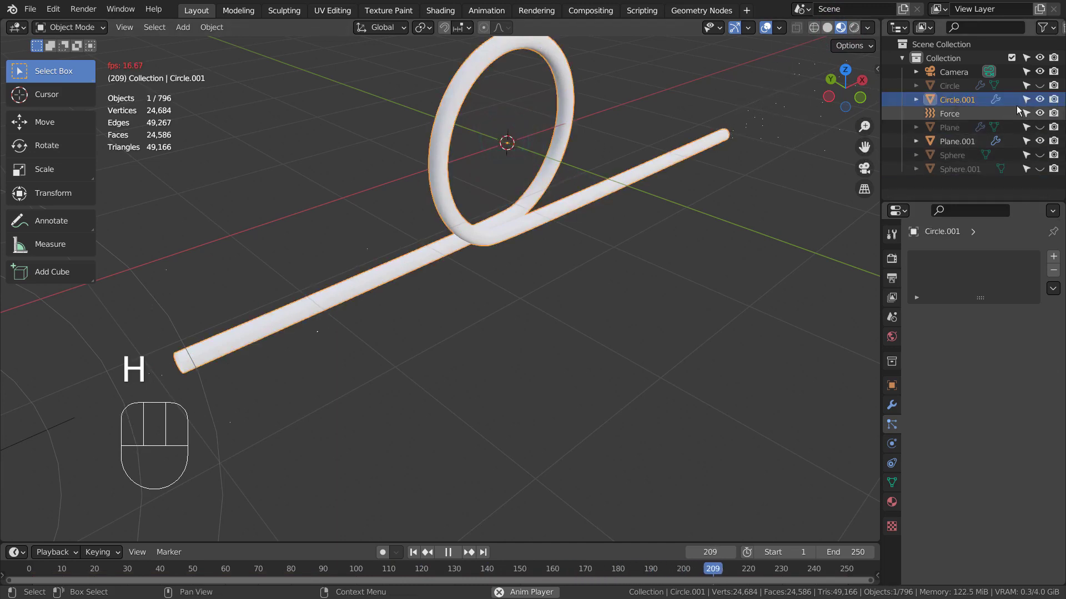
{"action": "left_click", "coordinate": [1040, 98]}
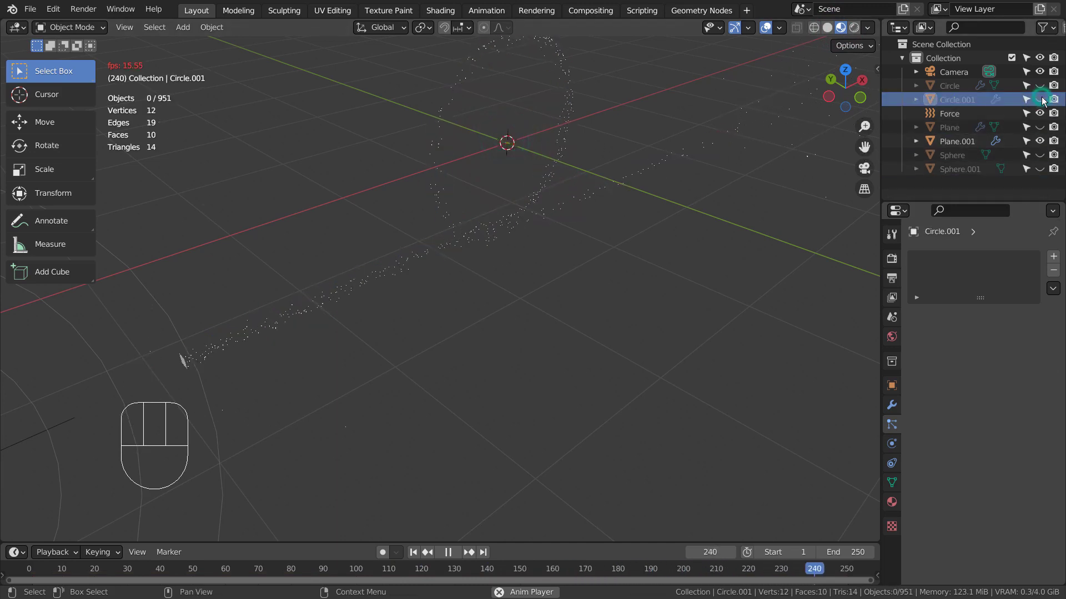
Step: Enlarge the particles to render scale 0.500 and hide the Force field
{"action": "left_click", "coordinate": [184, 358]}
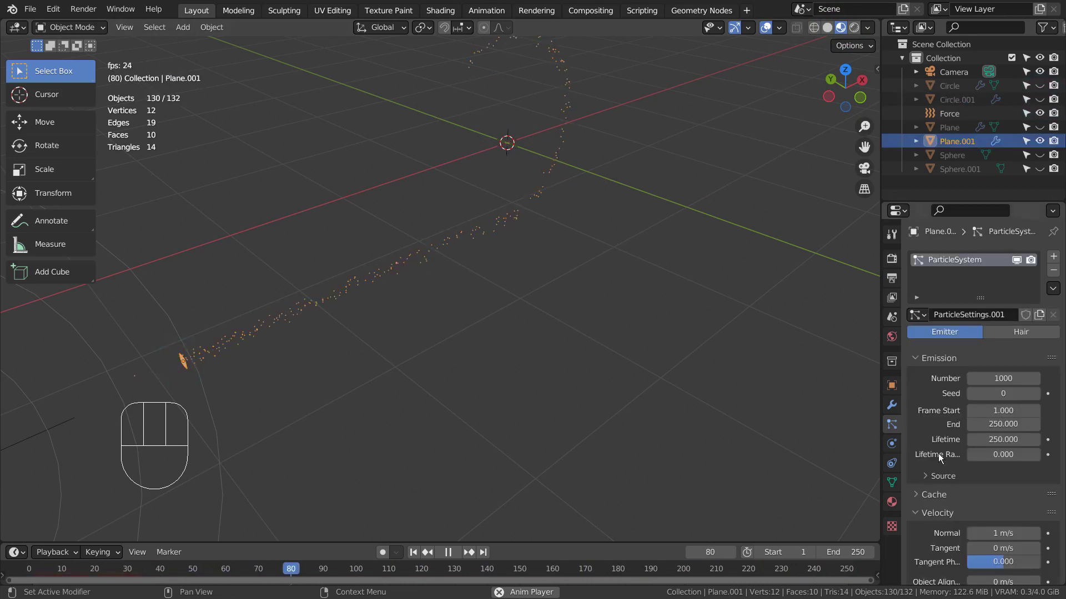
{"action": "scroll", "coordinate": [923, 490], "scroll_direction": "down", "scroll_amount": 2}
{"action": "scroll", "coordinate": [941, 487], "scroll_direction": "down", "scroll_amount": 6}
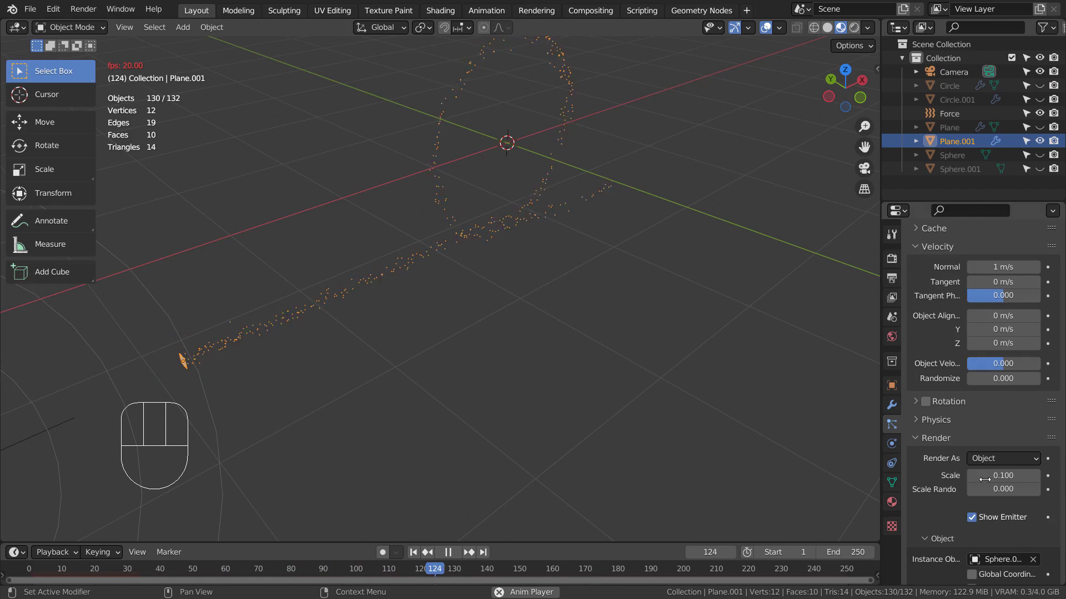
{"action": "left_click_drag", "start_coordinate": [984, 479], "coordinate": [989, 476]}
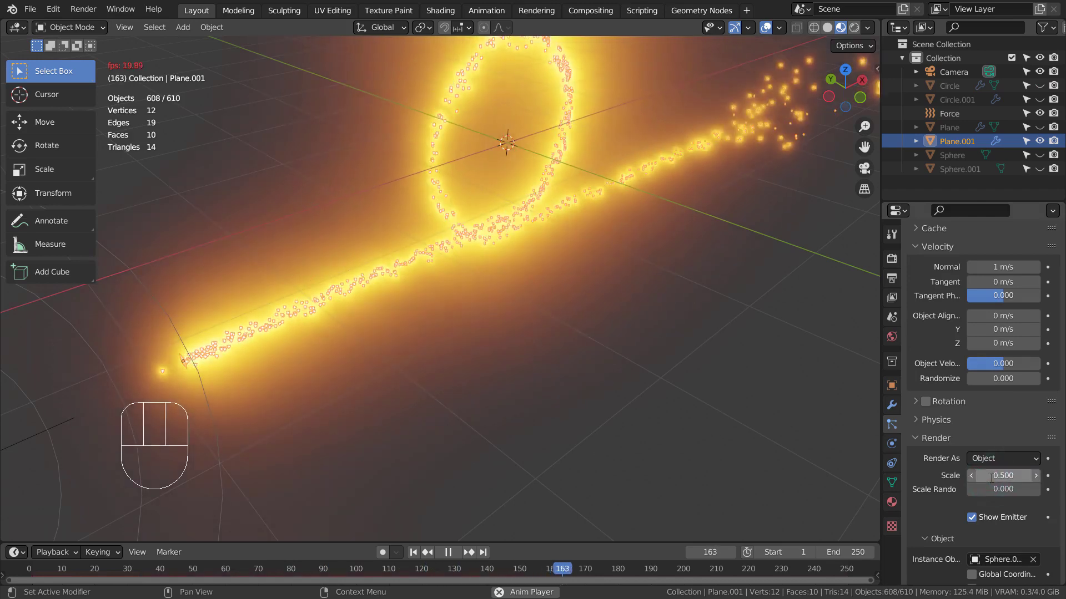
{"action": "left_click", "coordinate": [669, 360]}
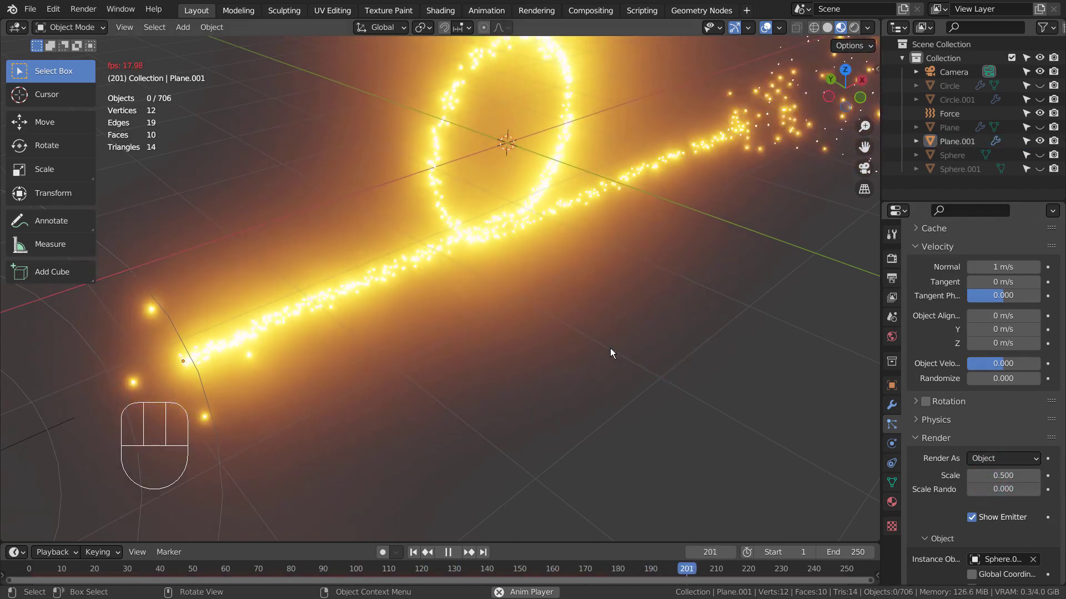
{"action": "left_click", "coordinate": [213, 457]}
{"action": "key", "text": "h"}
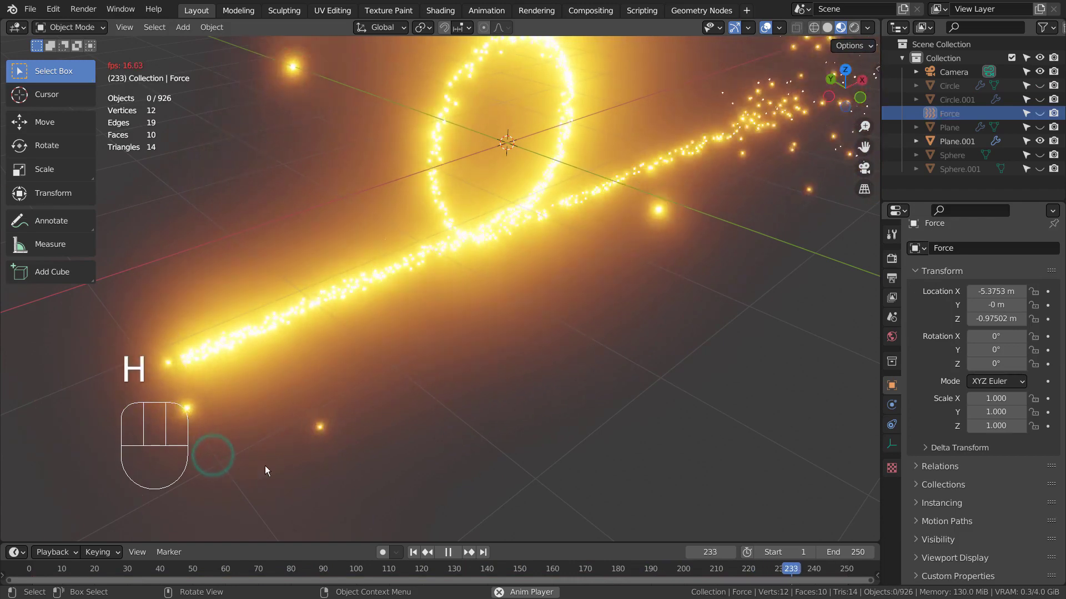
{"action": "mouse_move", "coordinate": [266, 470]}
{"action": "middle_mouse_down"}
{"action": "mouse_move", "coordinate": [559, 412]}
{"action": "mouse_move", "coordinate": [325, 425]}
{"action": "middle_mouse_up"}
Step: Give Plane.001 a new material, Material.003, with a black Base Color
{"action": "left_click", "coordinate": [268, 367]}
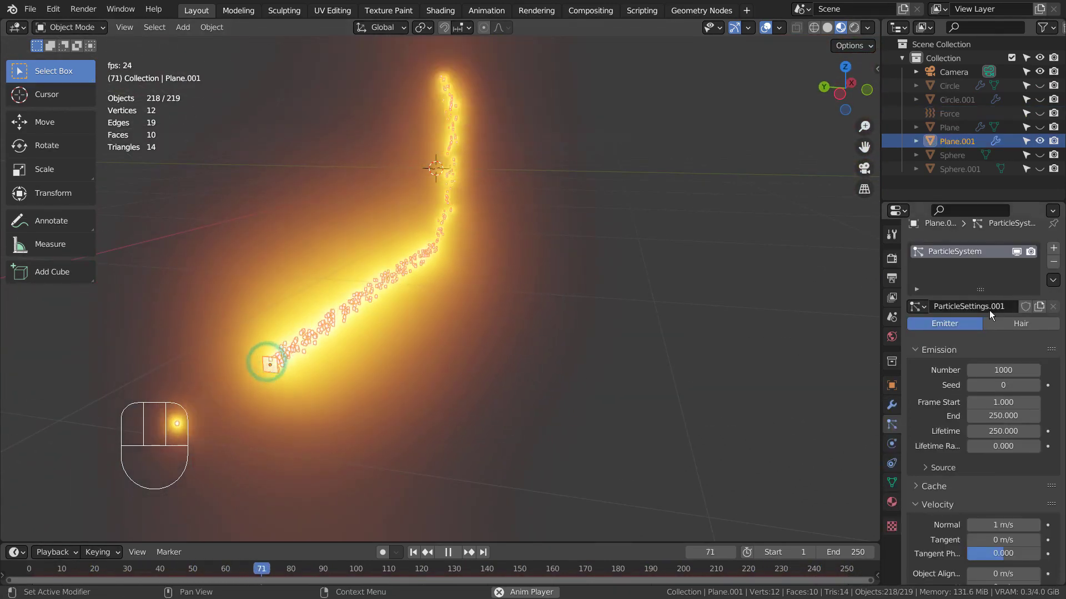
{"action": "left_click", "coordinate": [891, 502]}
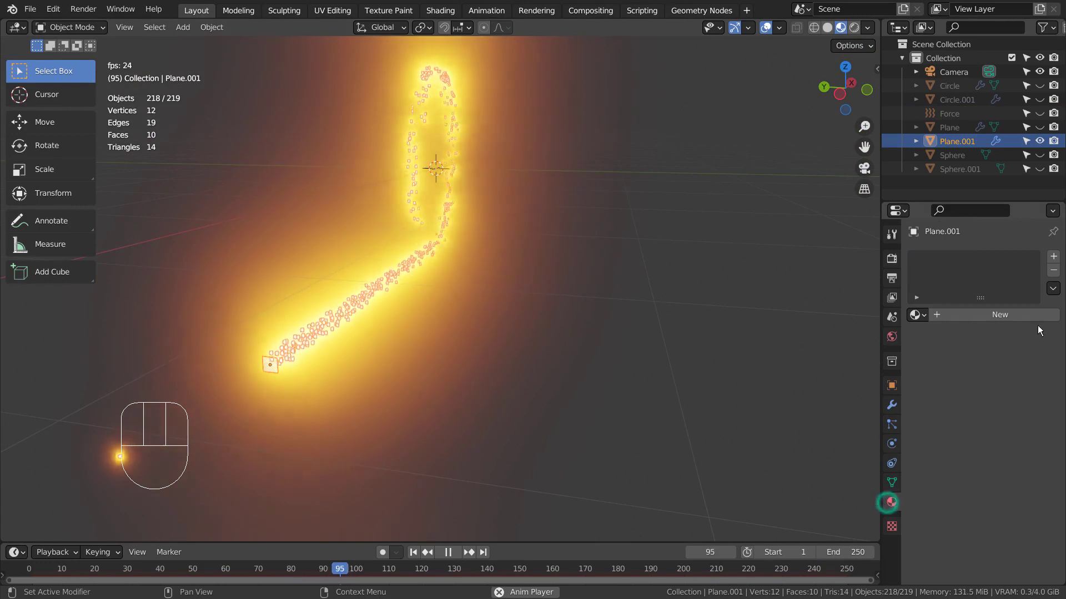
{"action": "left_click", "coordinate": [1007, 315]}
{"action": "left_click", "coordinate": [1019, 459]}
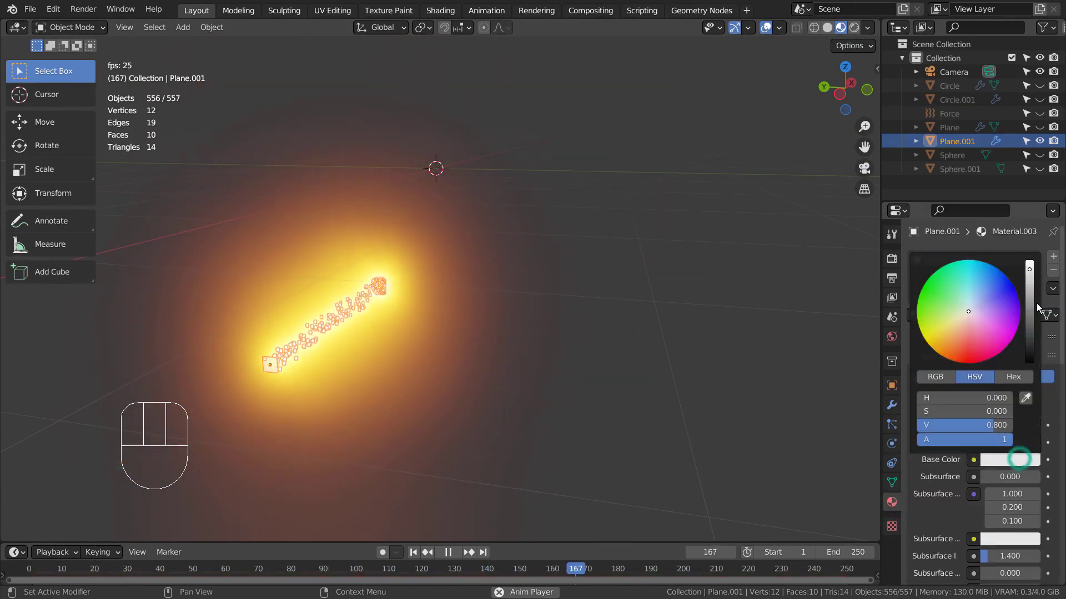
{"action": "left_click_drag", "start_coordinate": [1029, 293], "coordinate": [1029, 363]}
{"action": "left_click", "coordinate": [717, 375]}
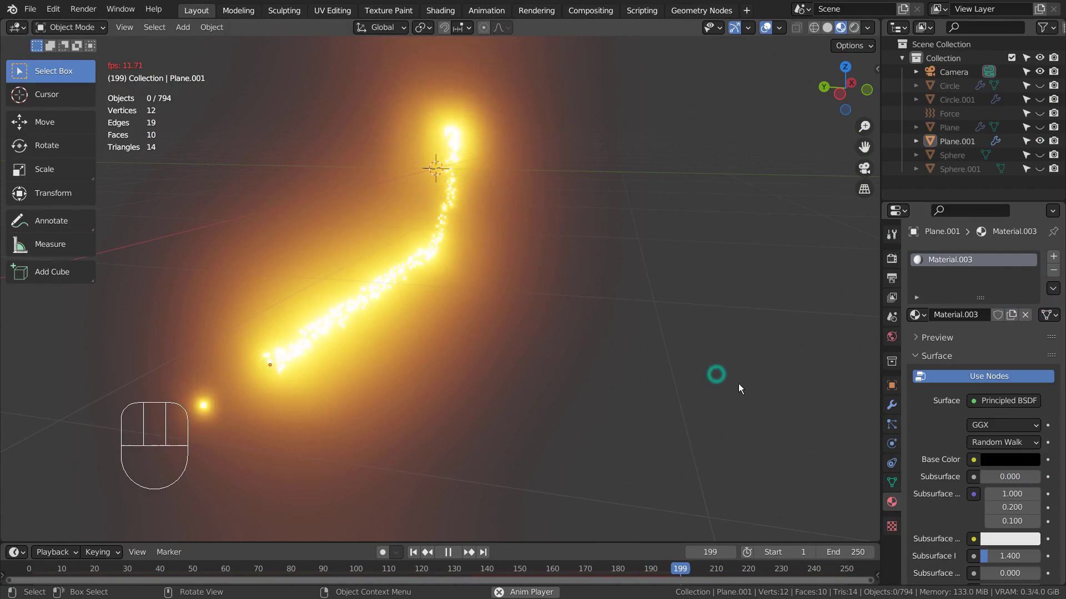
{"action": "mouse_move", "coordinate": [762, 359]}
{"action": "middle_mouse_down"}
{"action": "mouse_move", "coordinate": [595, 336]}
{"action": "mouse_move", "coordinate": [446, 410]}
{"action": "mouse_move", "coordinate": [603, 351]}
{"action": "middle_mouse_up"}
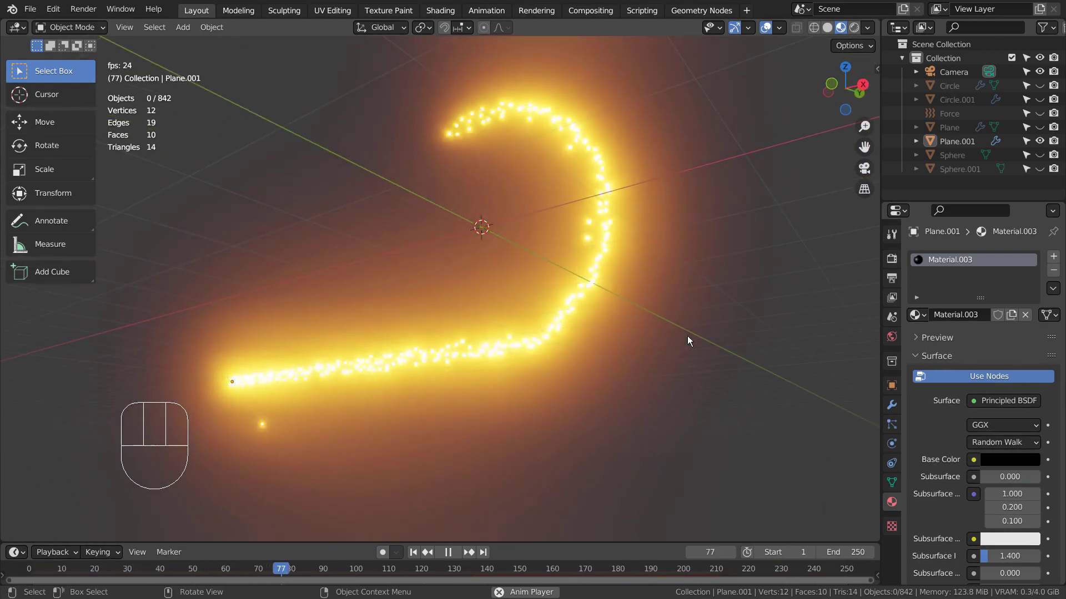